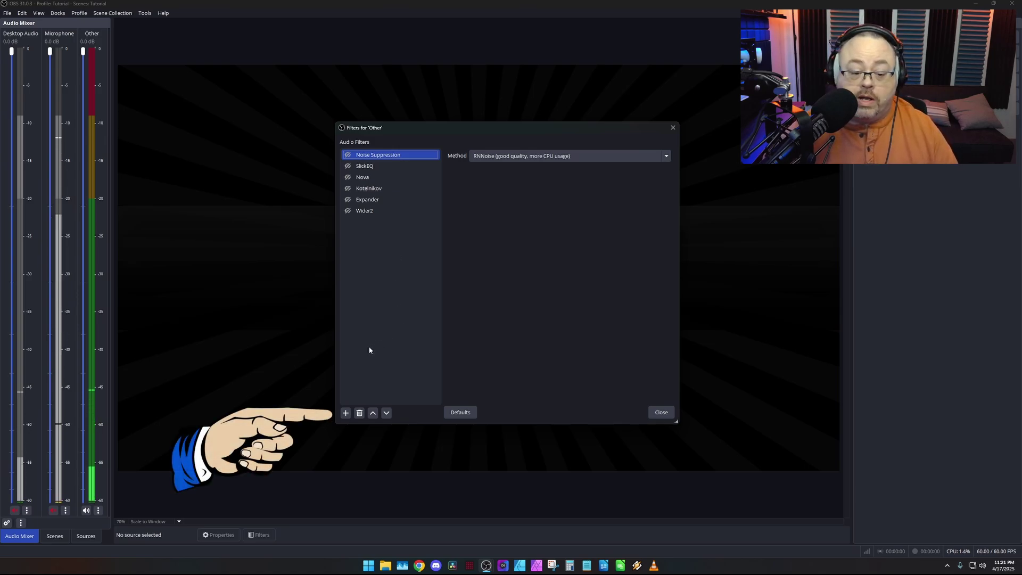
click(346, 413)
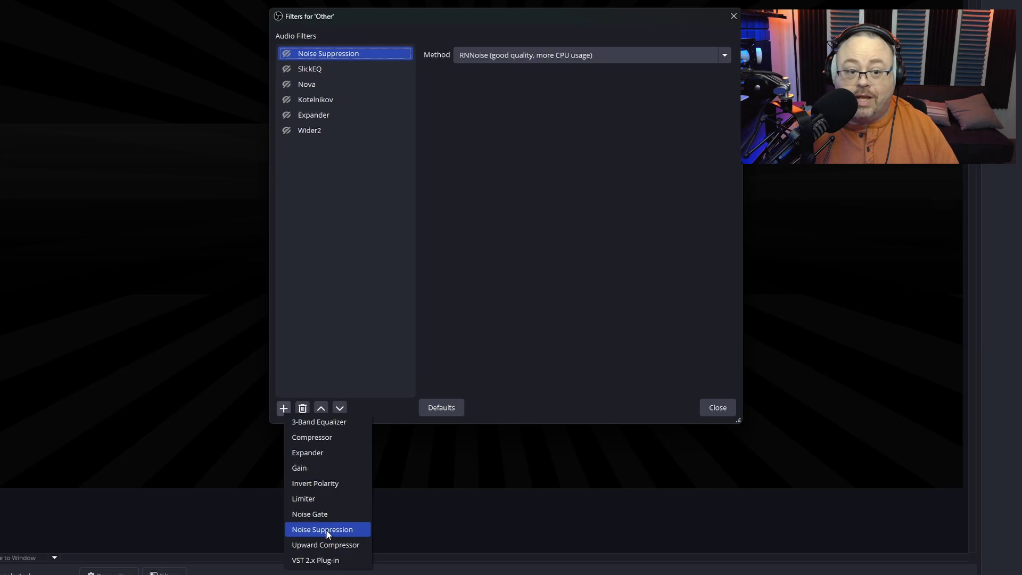
click(325, 529)
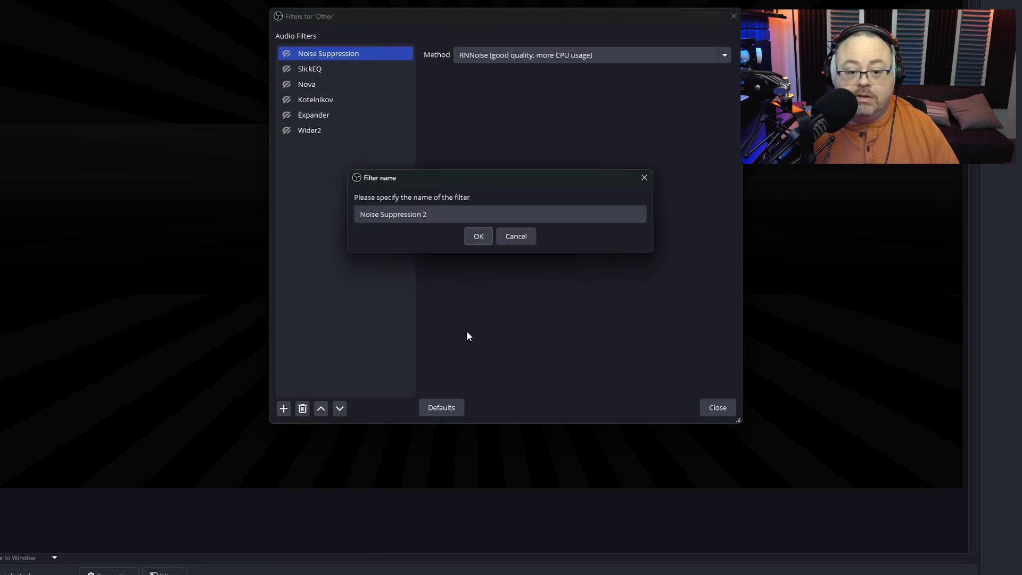
click(519, 238)
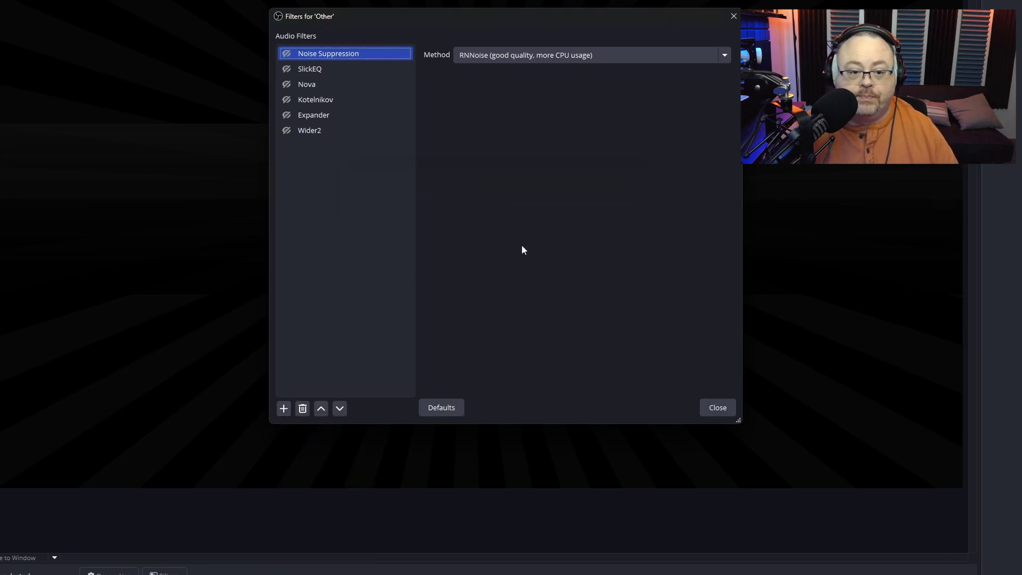
- Add a VST 2.x Plug-in filter named "test" to the Other audio source
click(283, 410)
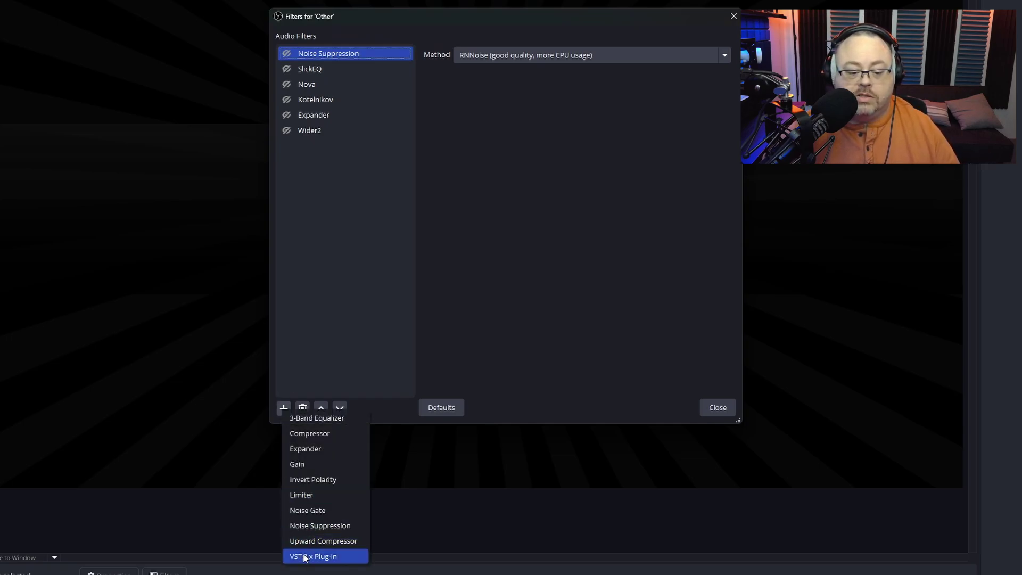
click(351, 557)
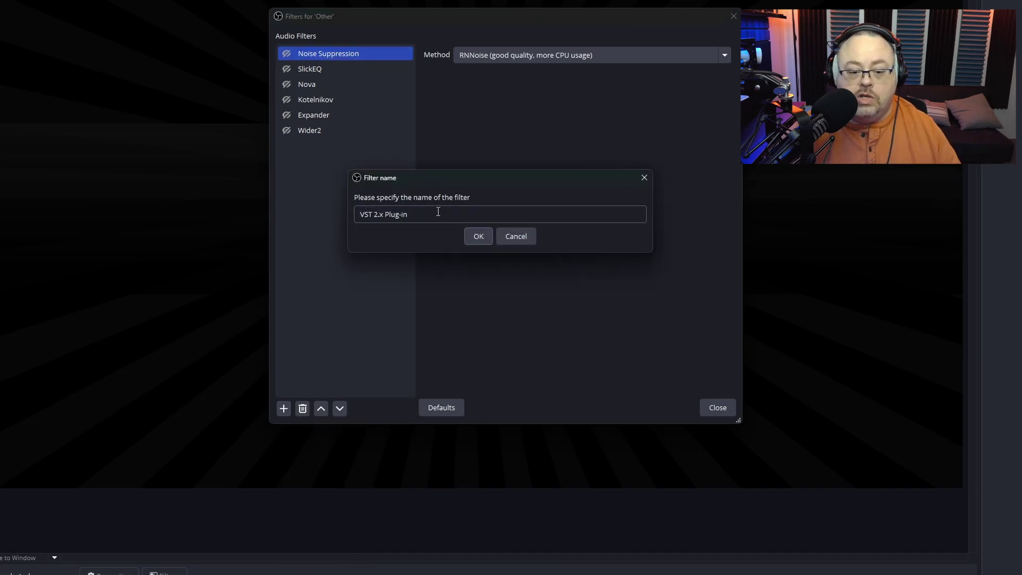
drag(438, 213, 346, 218)
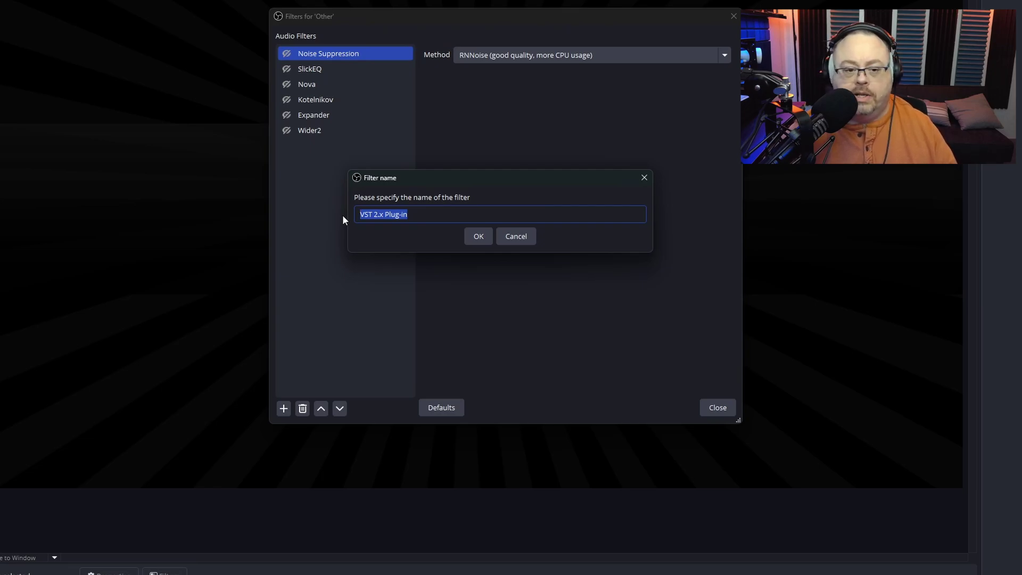
text(test)
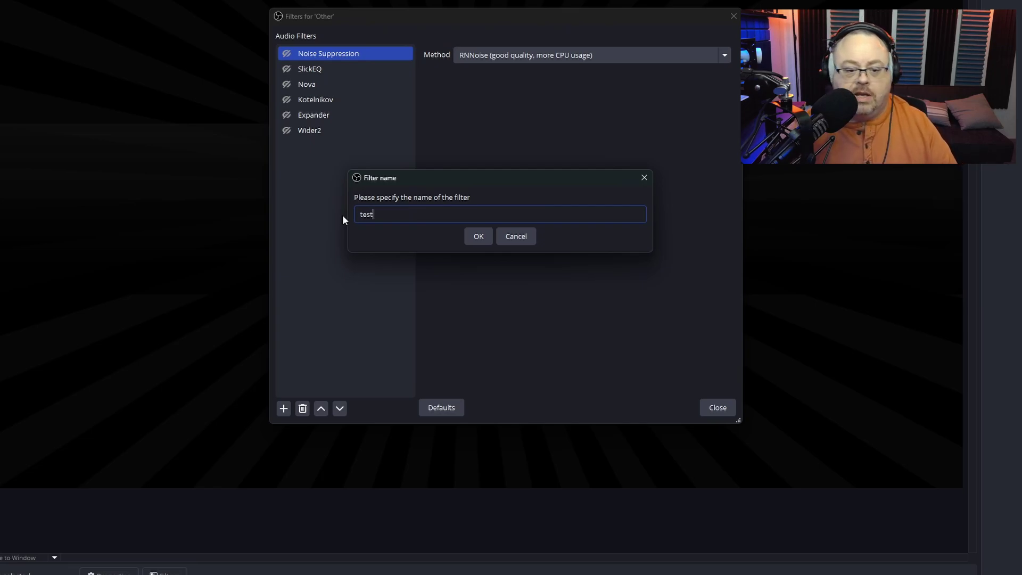
click(482, 238)
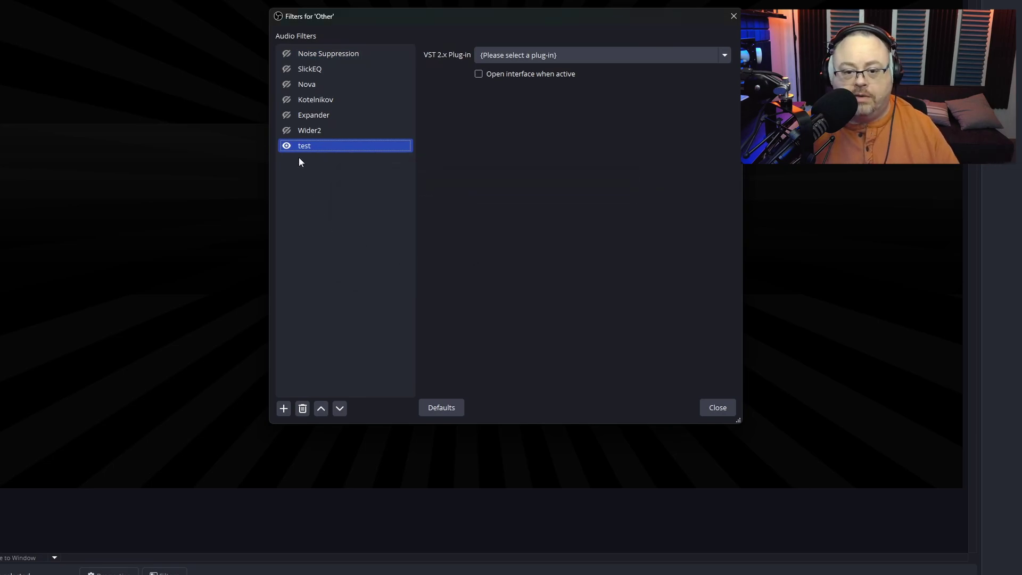
- Look through the available VST plug-ins for the test filter, and remove that filter without assigning a plug-in
click(583, 57)
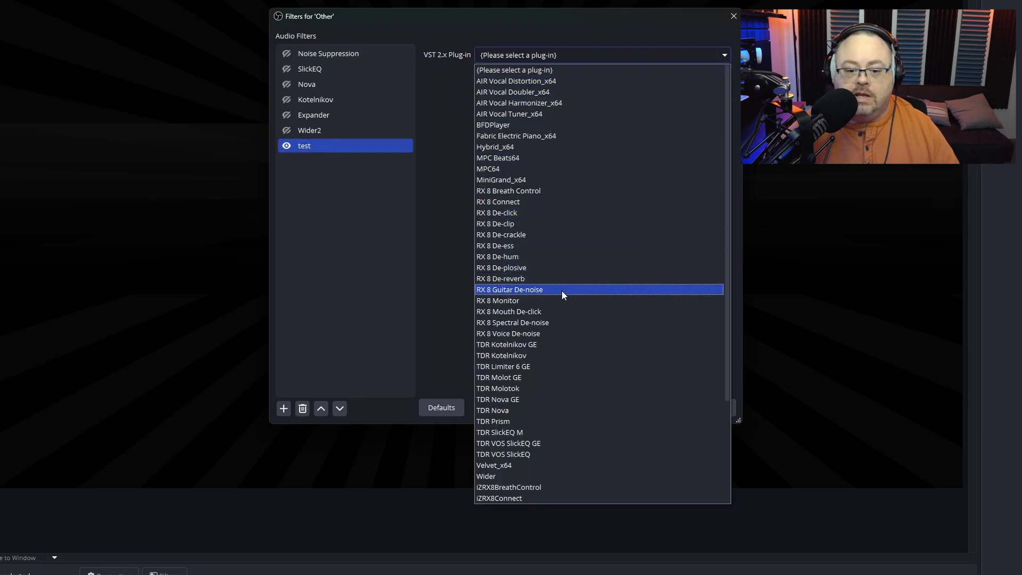
scroll(549, 372, down, 4)
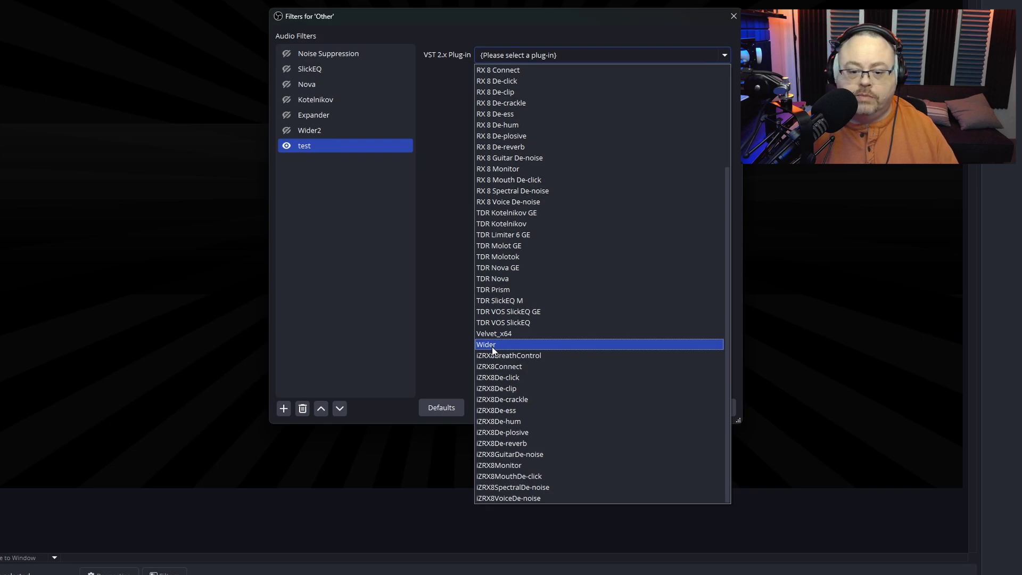
click(429, 311)
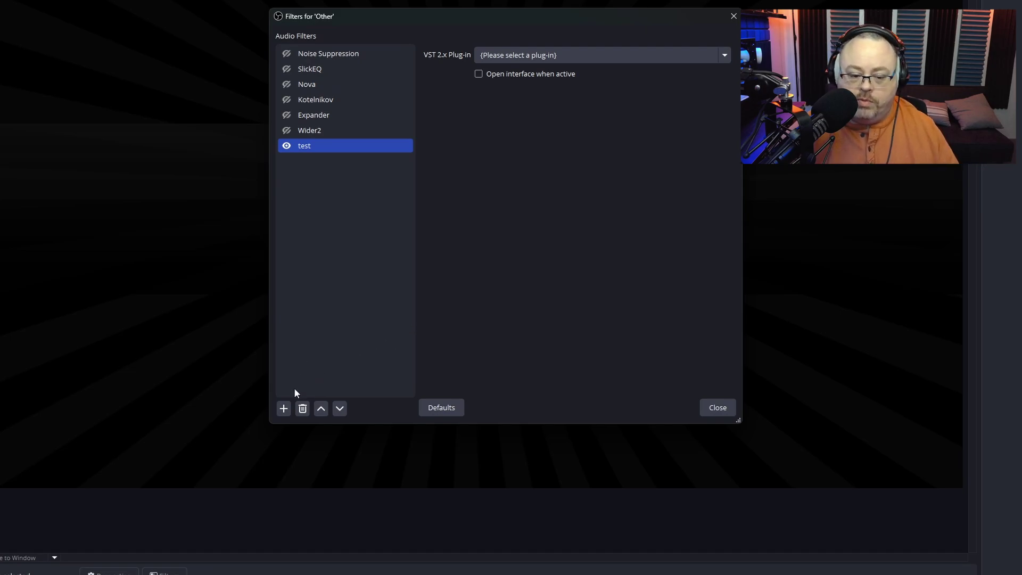
click(303, 410)
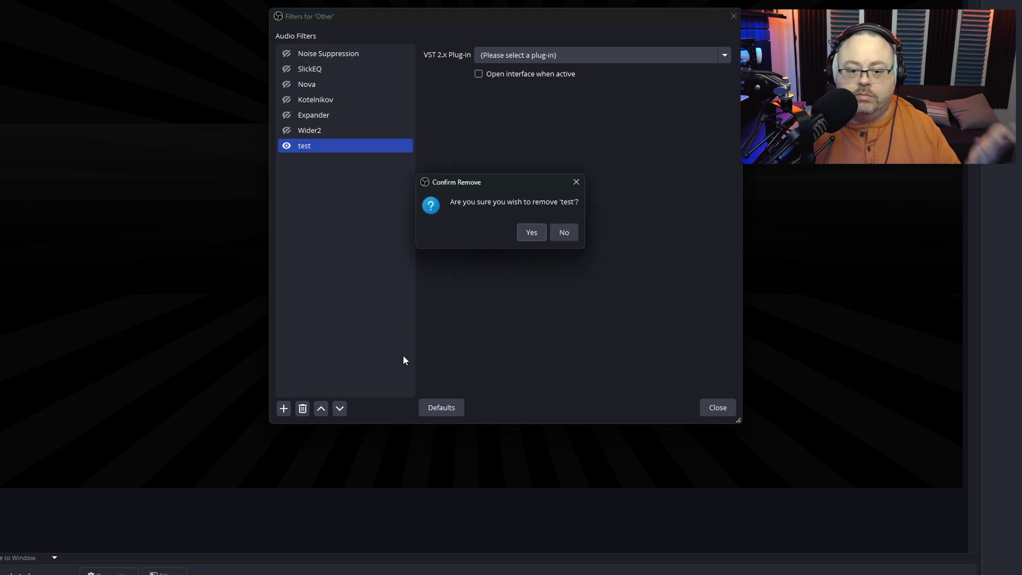
click(540, 235)
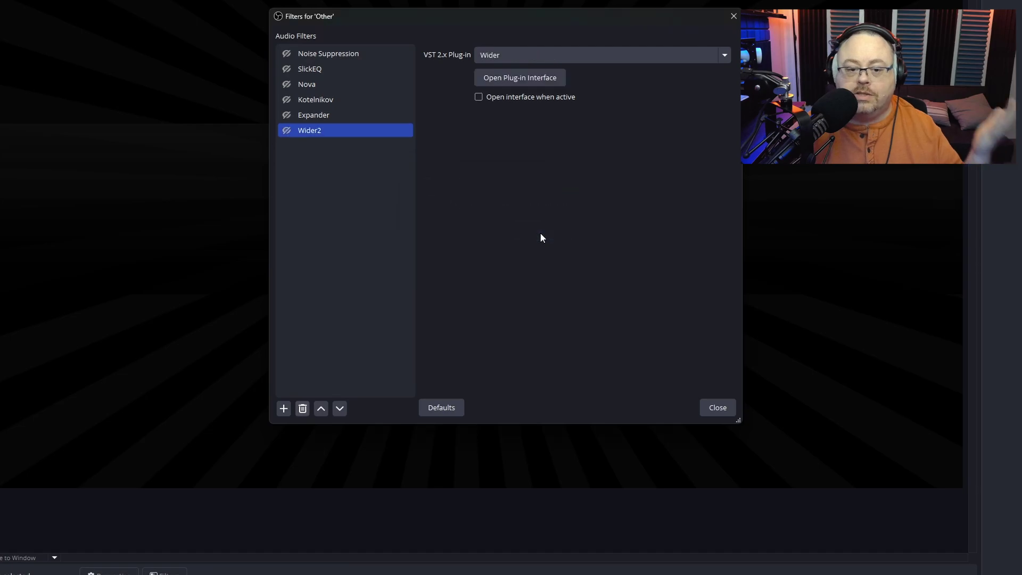
- Enable the Noise Suppression filter, keeping RNNoise (good quality, more CPU usage) as its method
click(306, 55)
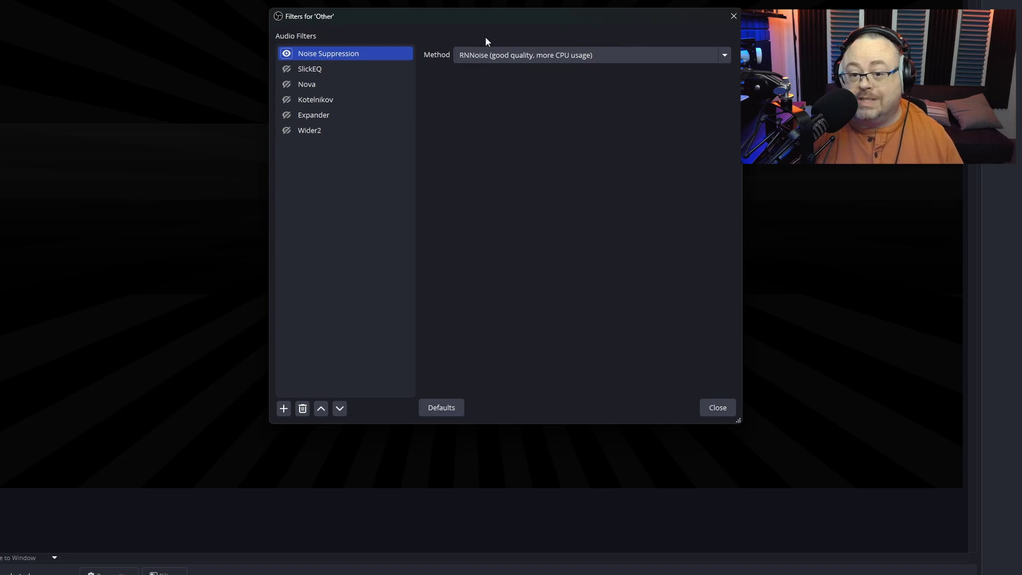
click(560, 57)
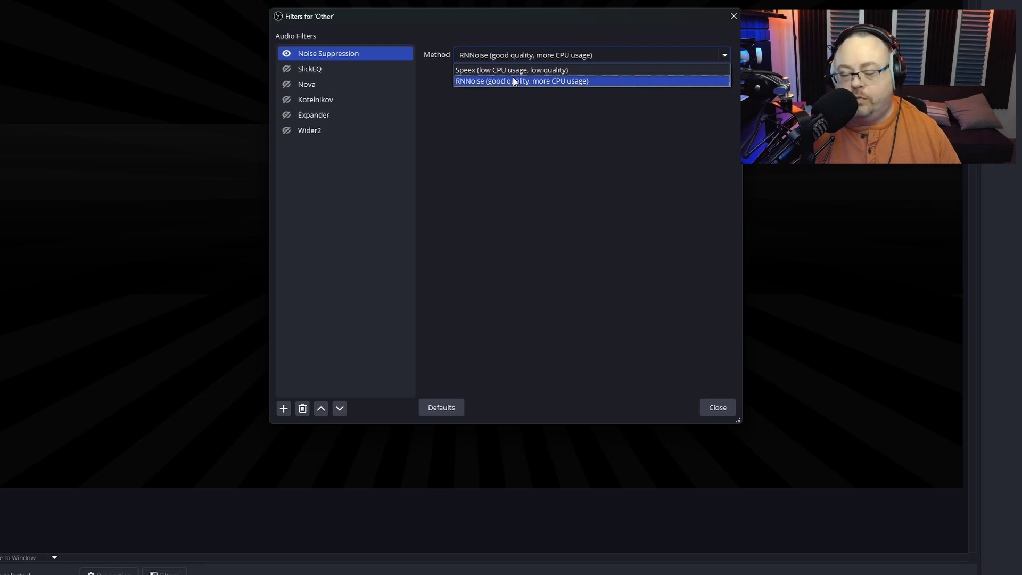
click(486, 103)
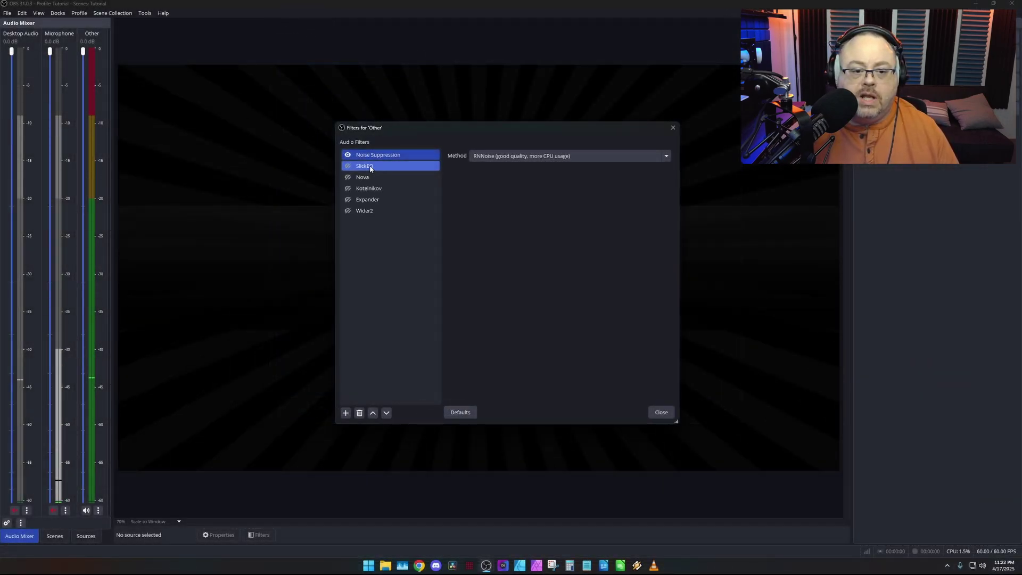
- Enable the SlickEQ filter and open its plug-in interface, placing that window beside the filter settings
click(368, 167)
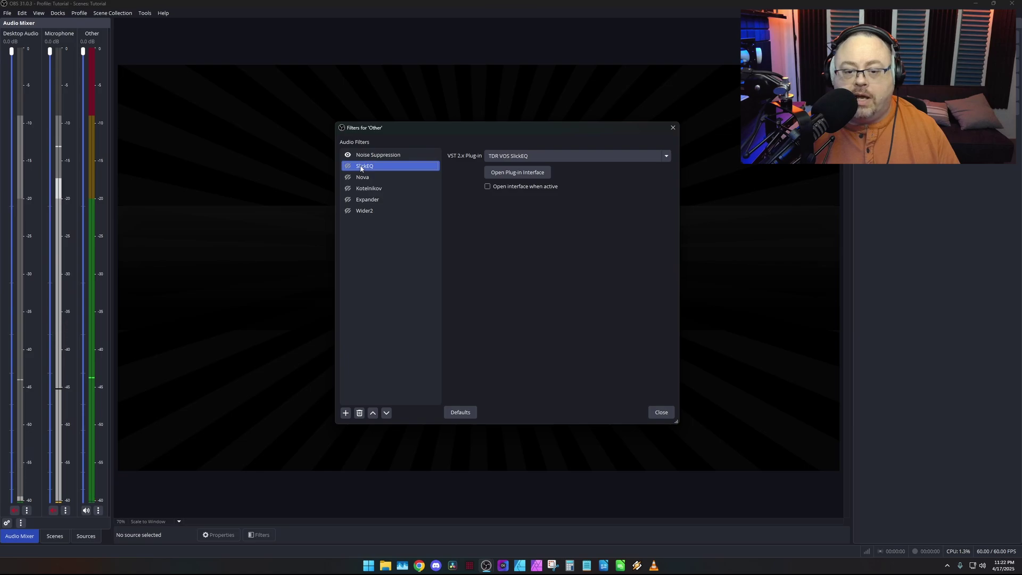
click(347, 165)
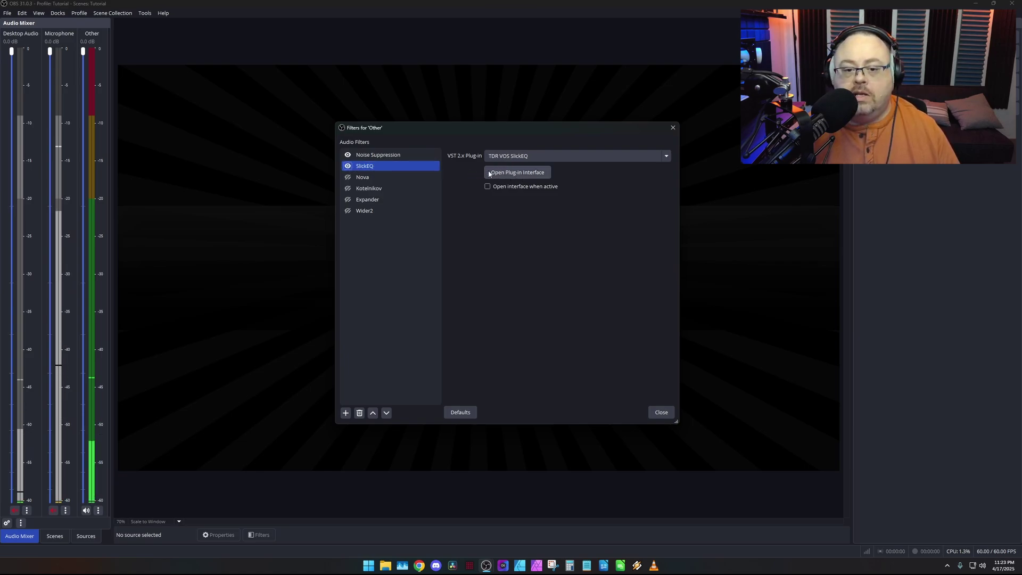
click(524, 172)
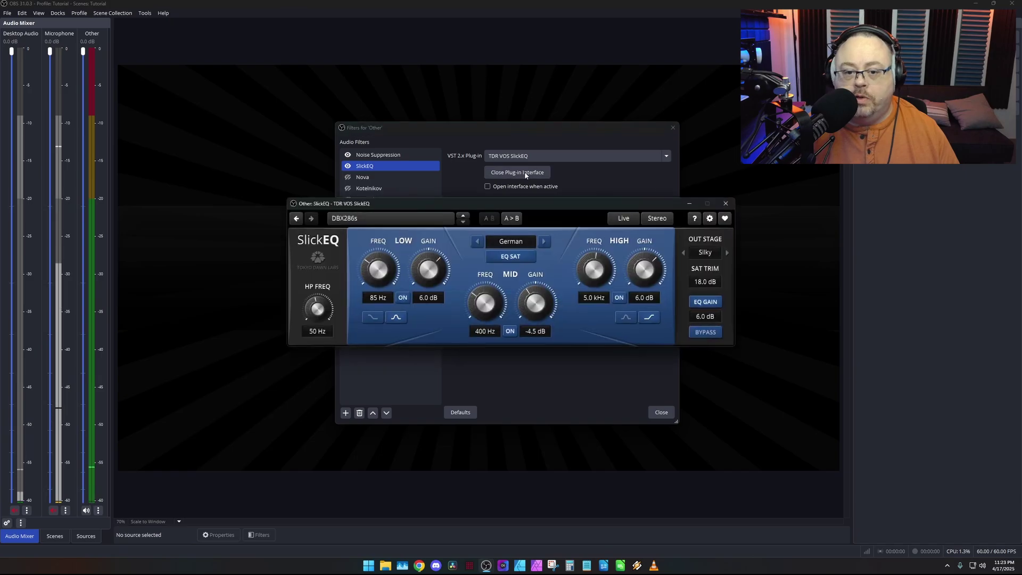
drag(560, 203, 335, 186)
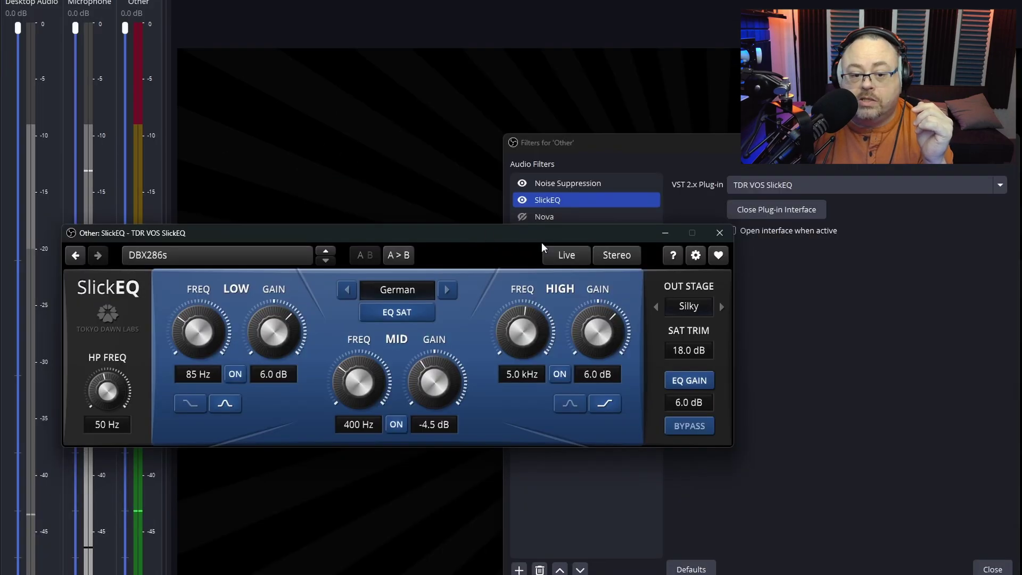
- Select the Live processing mode in SlickEQ and view the preset management options
click(395, 200)
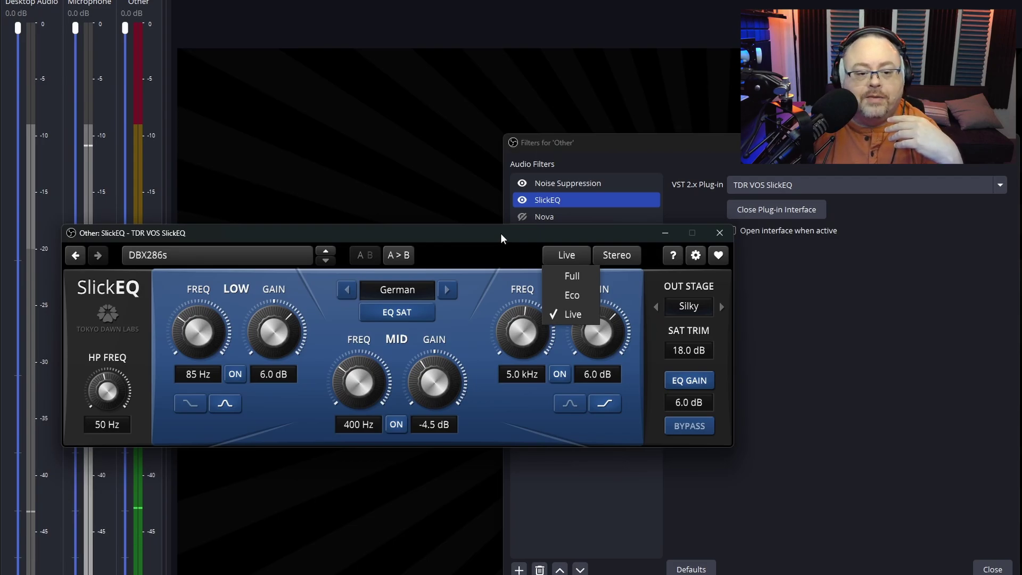
click(573, 313)
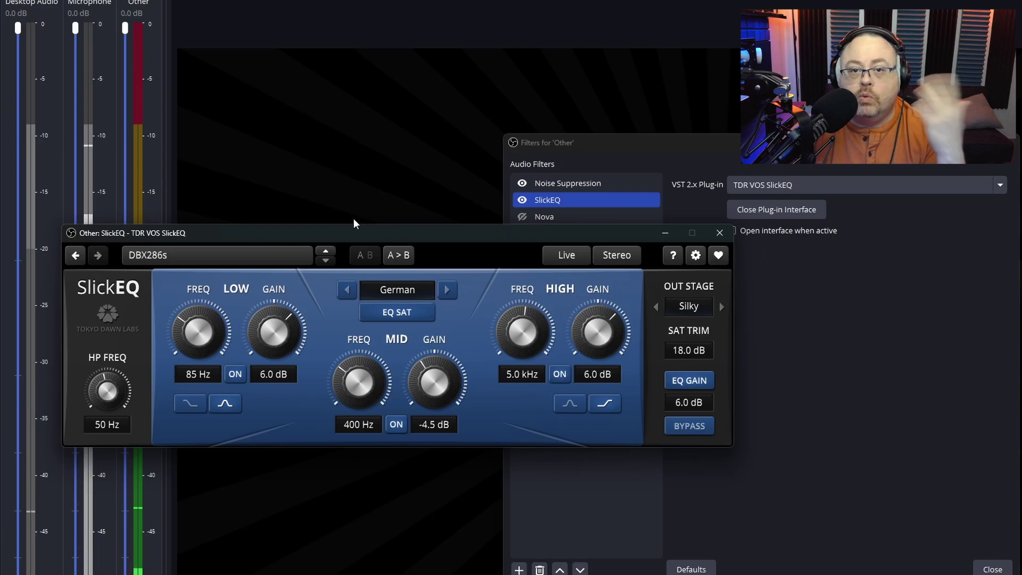
click(213, 254)
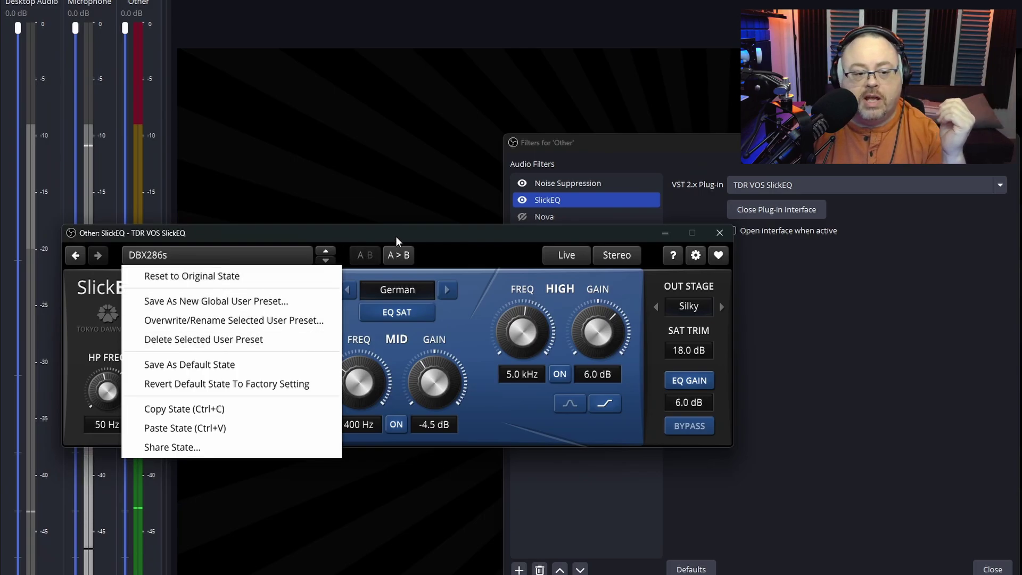
click(177, 252)
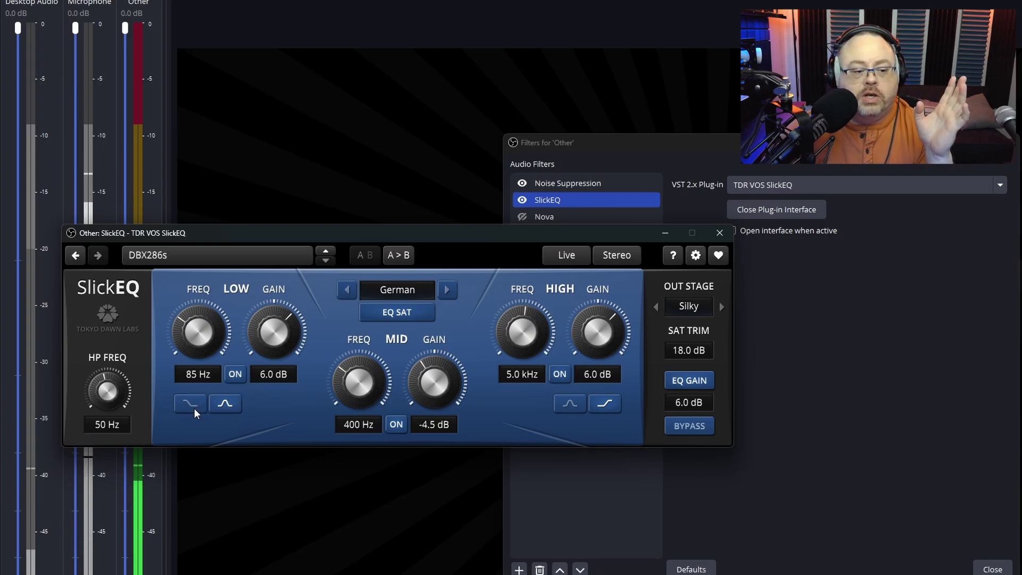
- Try the shelf curve on SlickEQ's low band and return the band to the bell curve
click(216, 403)
click(219, 403)
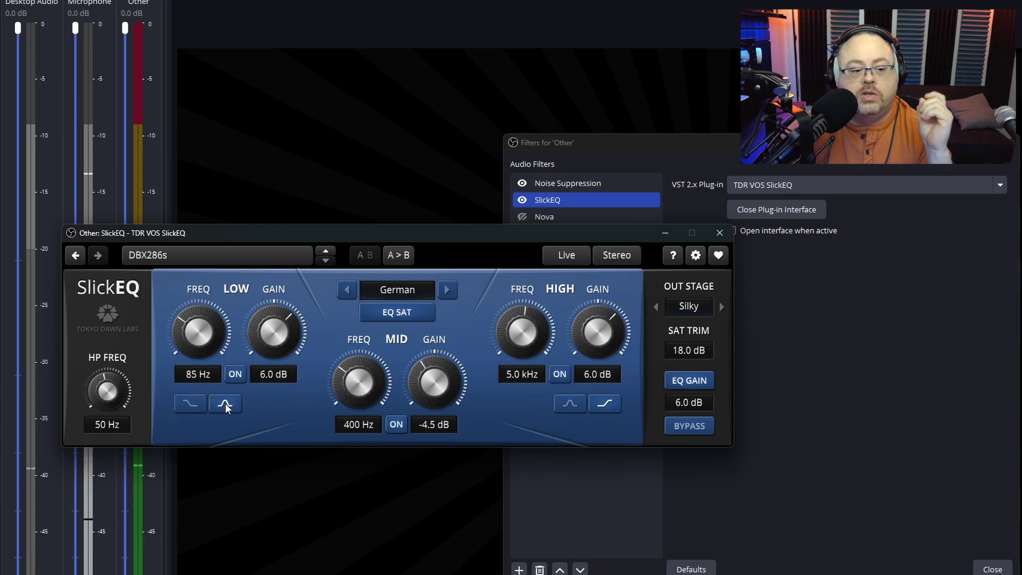
click(219, 405)
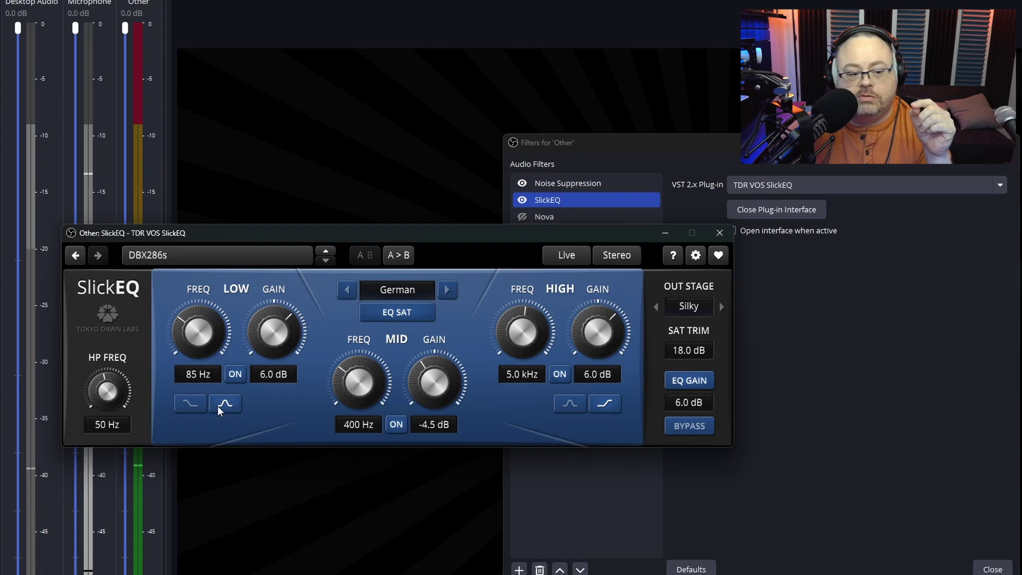
click(196, 402)
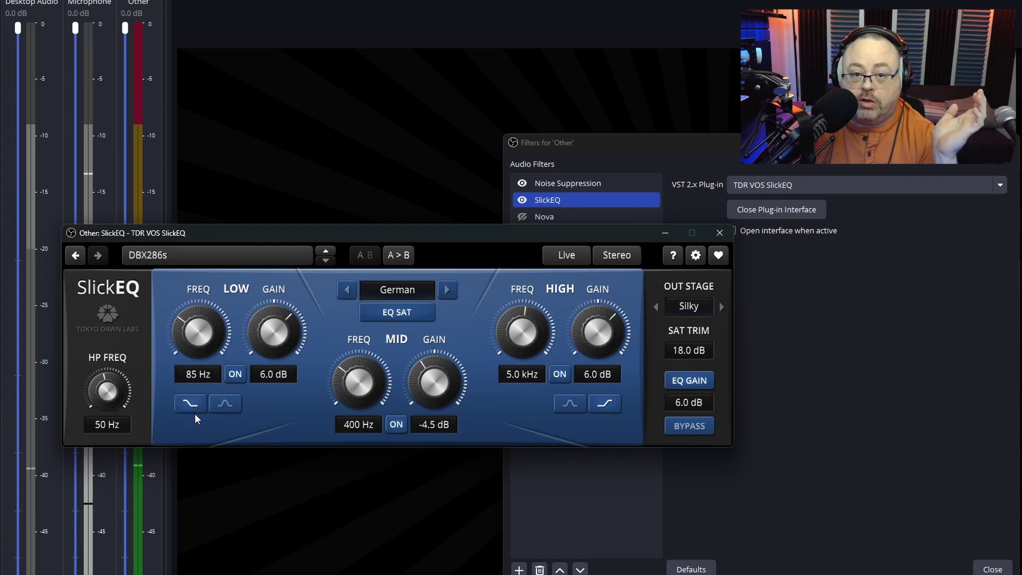
click(233, 403)
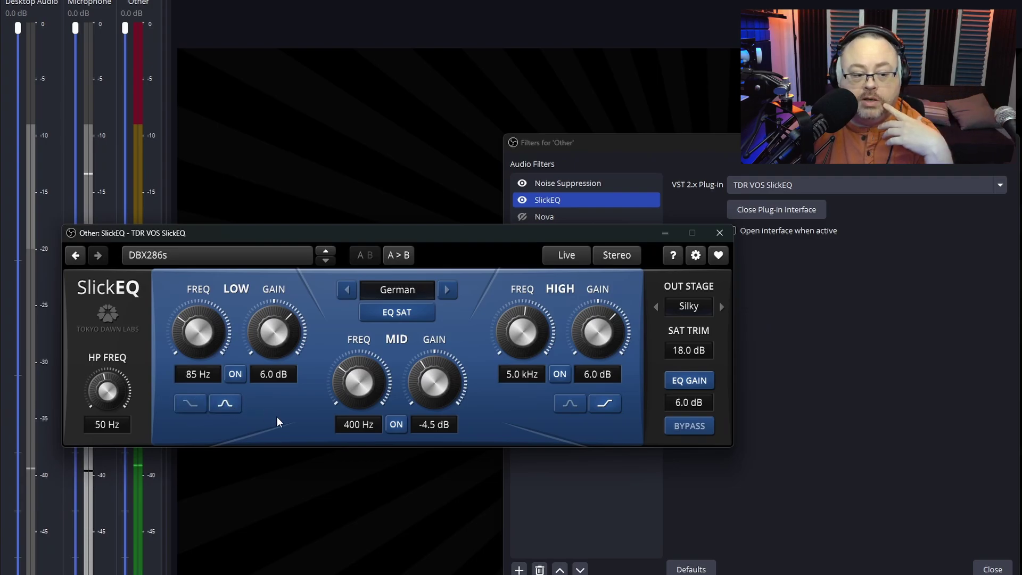
- Switch SlickEQ's mid band off and back on, keeping the low and mid frequencies at 85 Hz and 400 Hz
drag(201, 327, 201, 323)
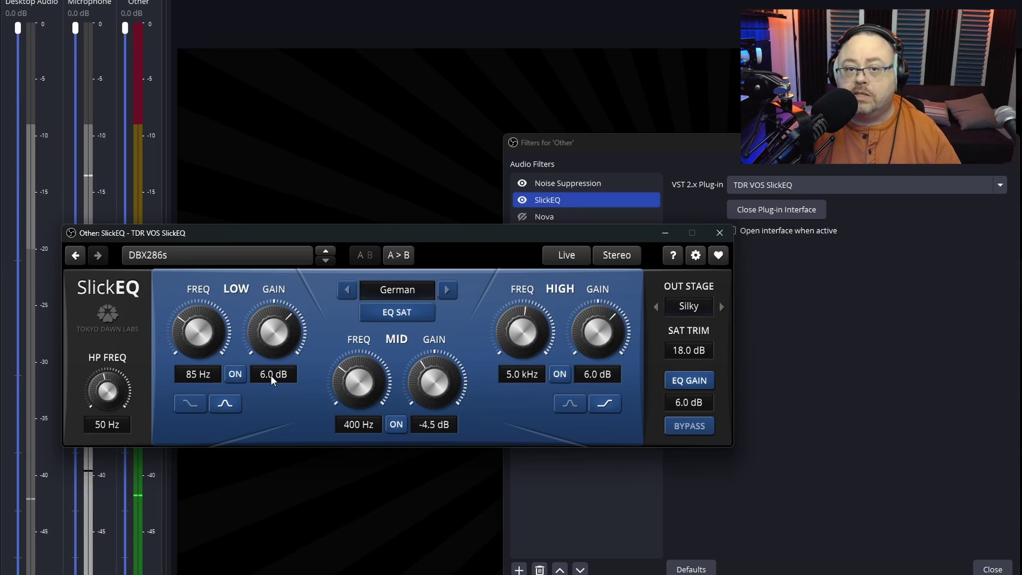
click(397, 423)
click(397, 424)
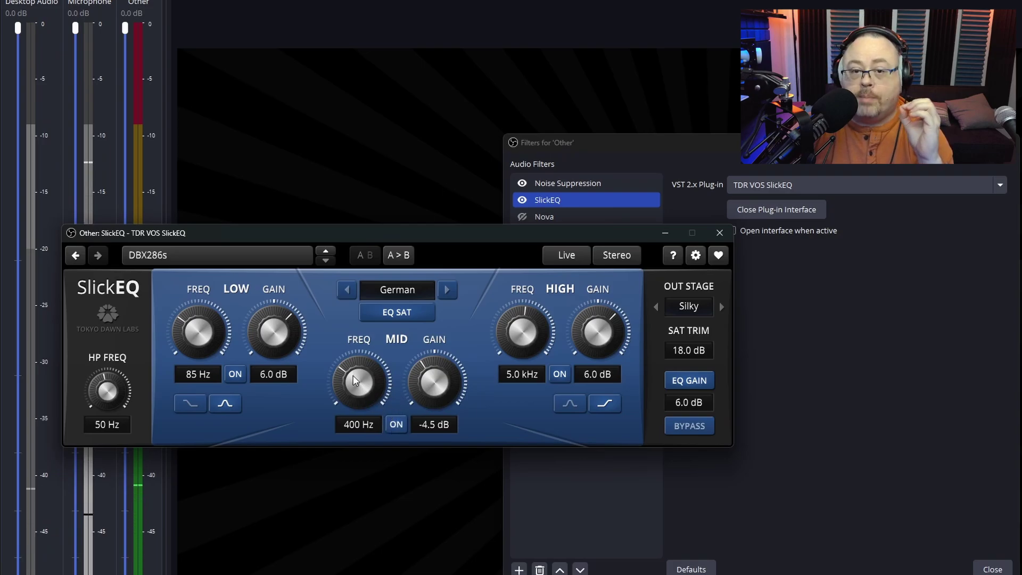
mouse_move(355, 380)
mouse_down()
mouse_move(355, 362)
mouse_move(355, 379)
mouse_up()
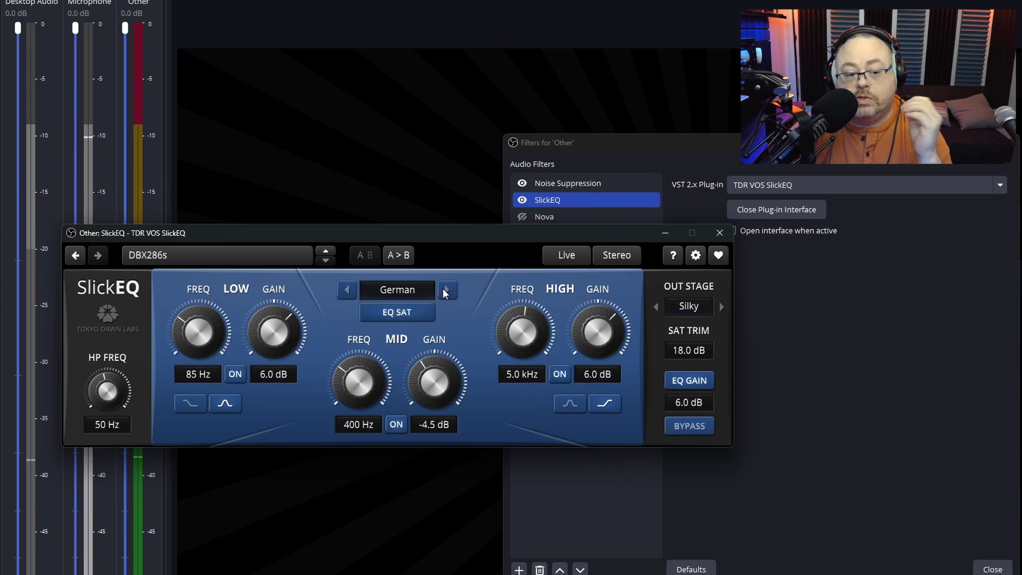
- Cycle SlickEQ through the Soviet, American and British EQ models and return it to German
click(347, 290)
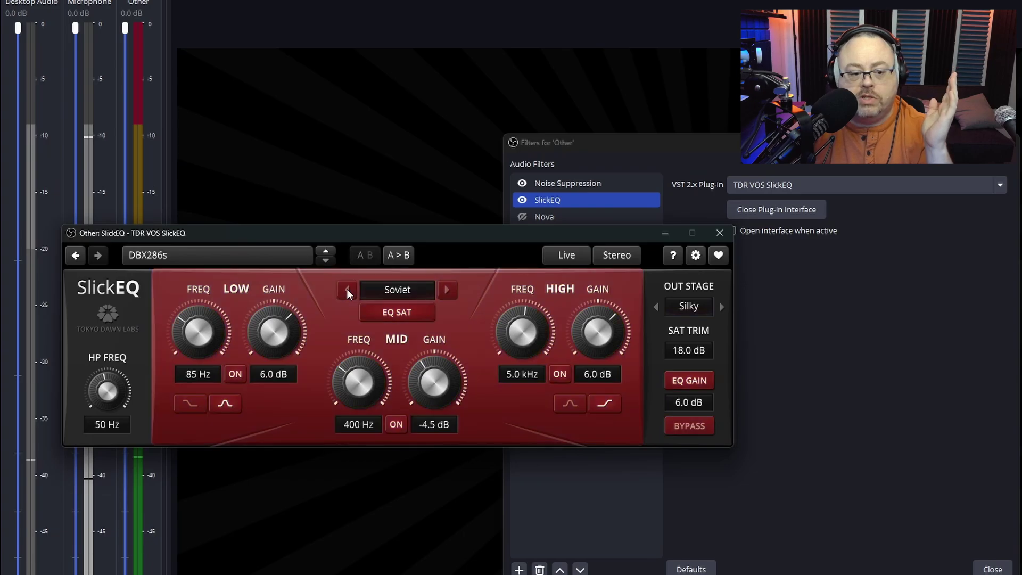
click(440, 292)
click(442, 293)
click(444, 294)
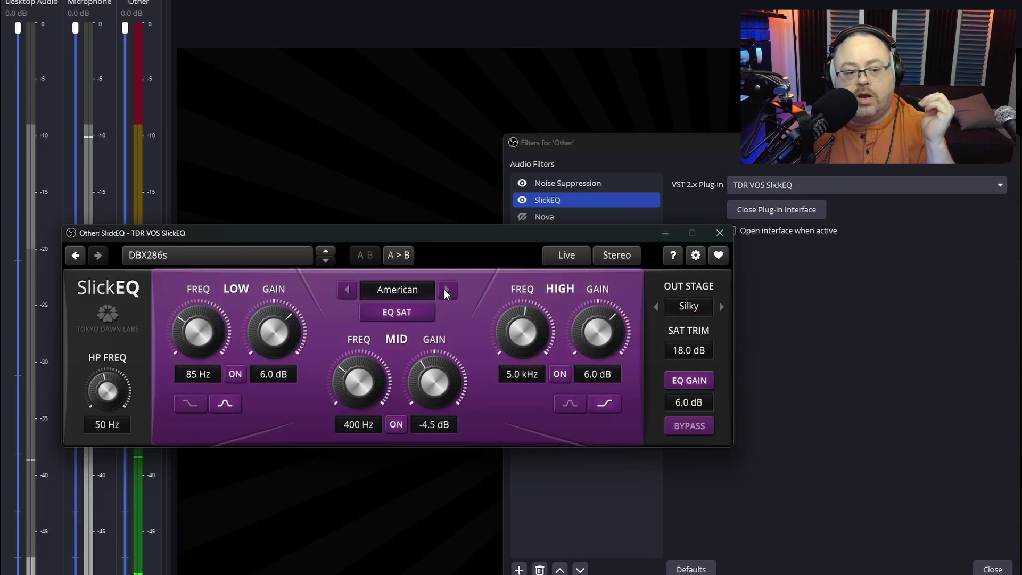
click(446, 293)
click(446, 292)
click(446, 293)
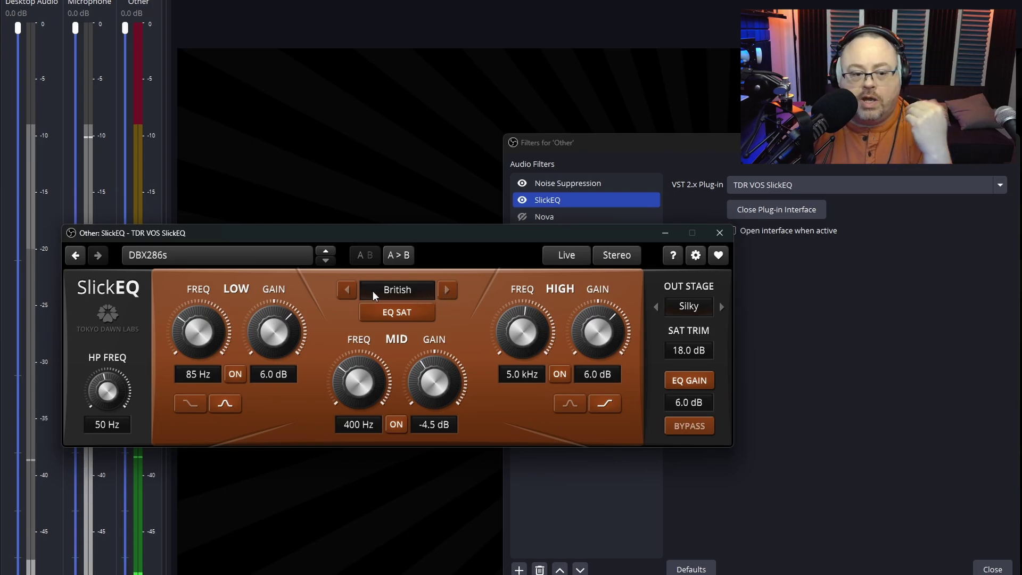
click(352, 289)
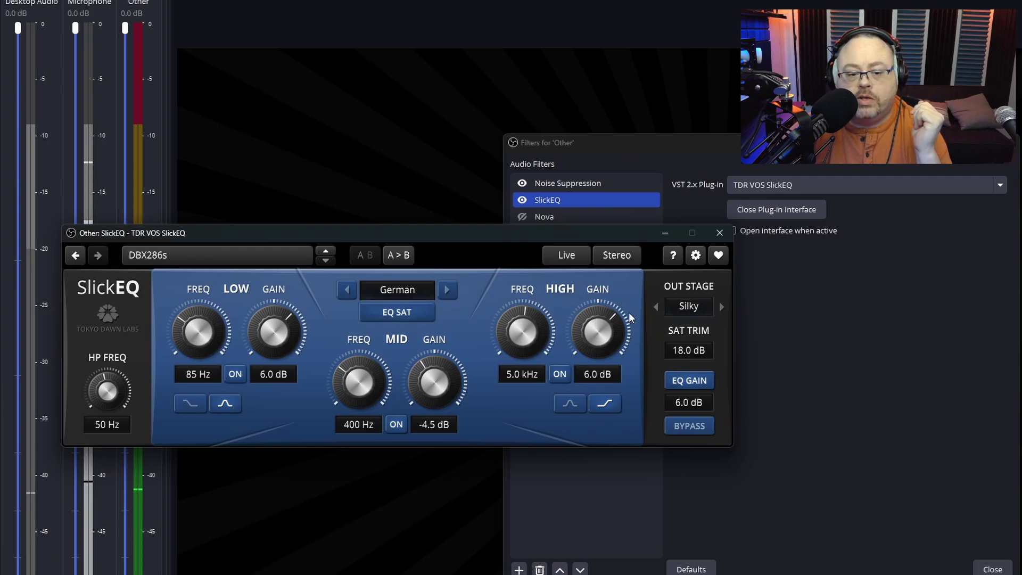
- Choose Silky as SlickEQ's output stage, with the saturation trim at 18.0 dB and EQ Gain on
click(687, 308)
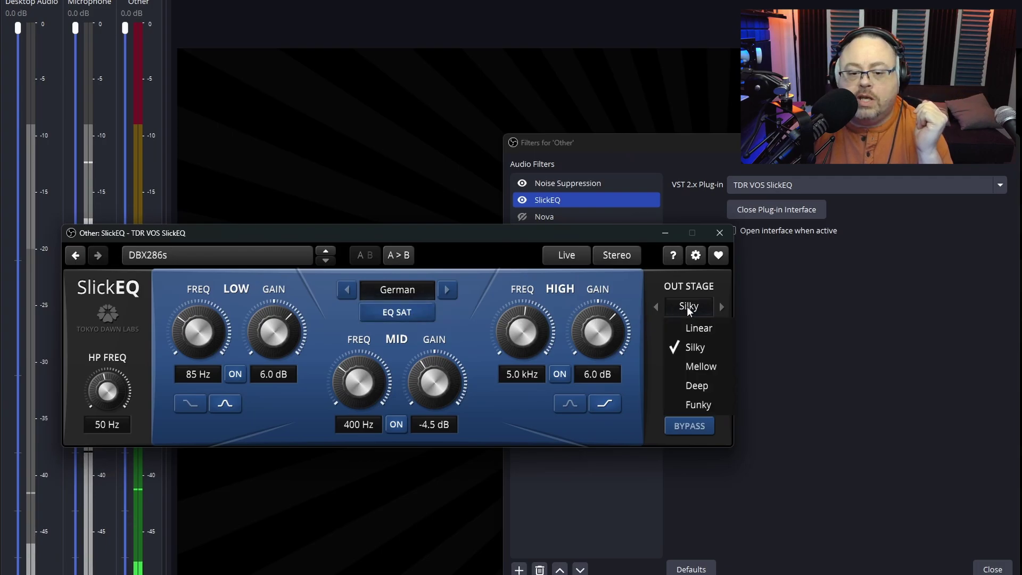
click(698, 351)
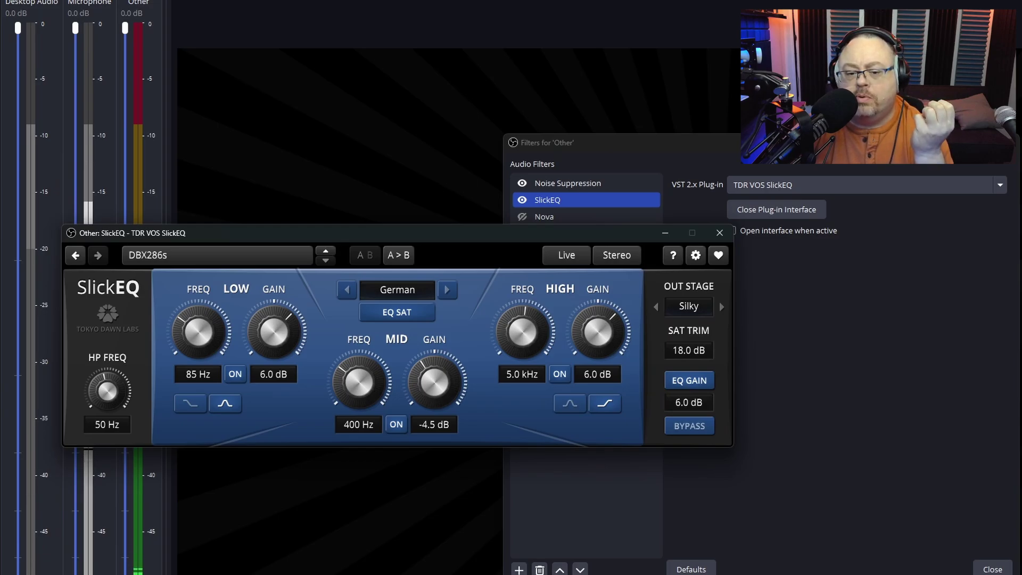
drag(698, 350, 692, 372)
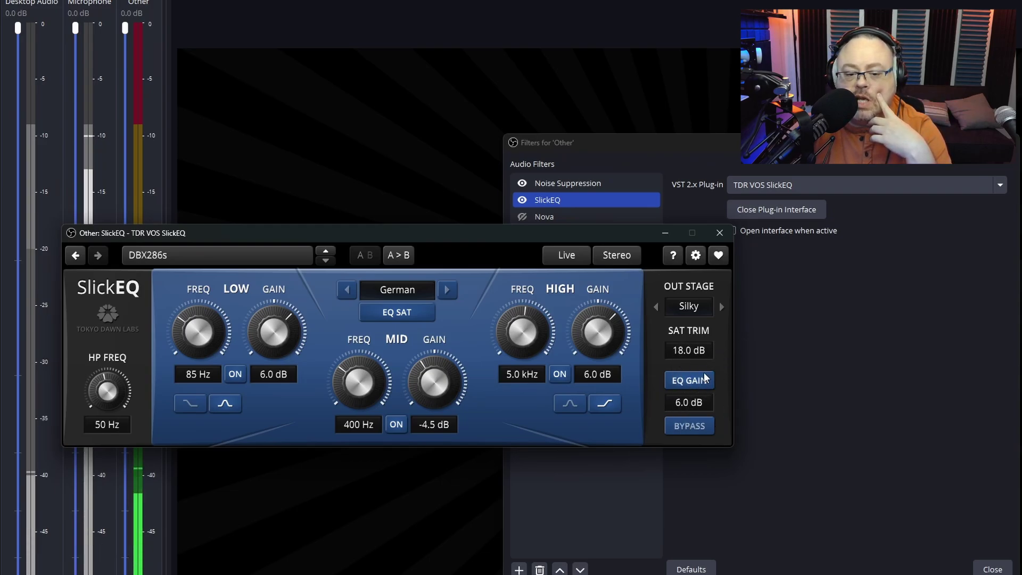
click(682, 381)
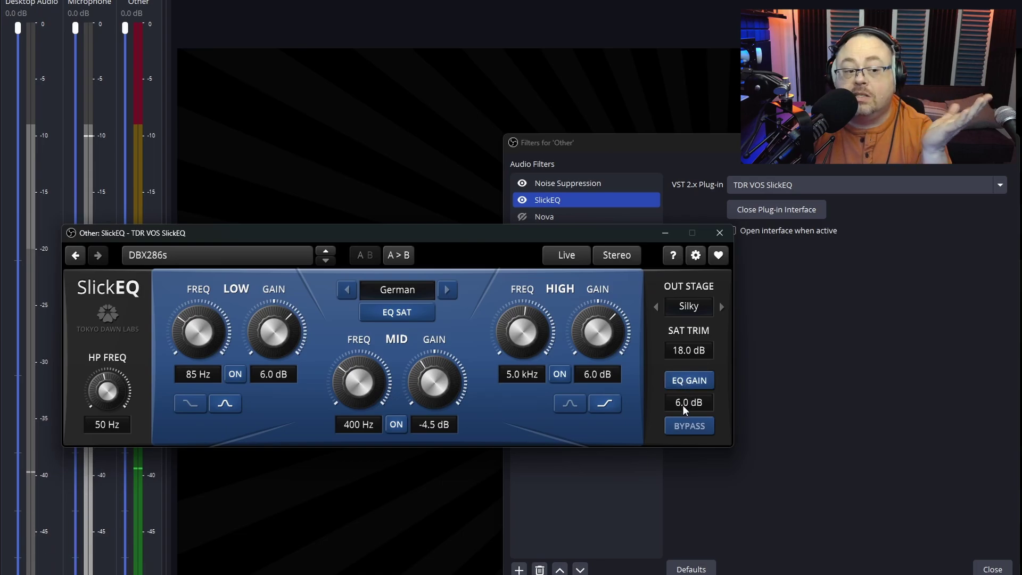
- Close the SlickEQ interface and open the plug-in interface of the enabled Nova filter
drag(572, 237, 835, 295)
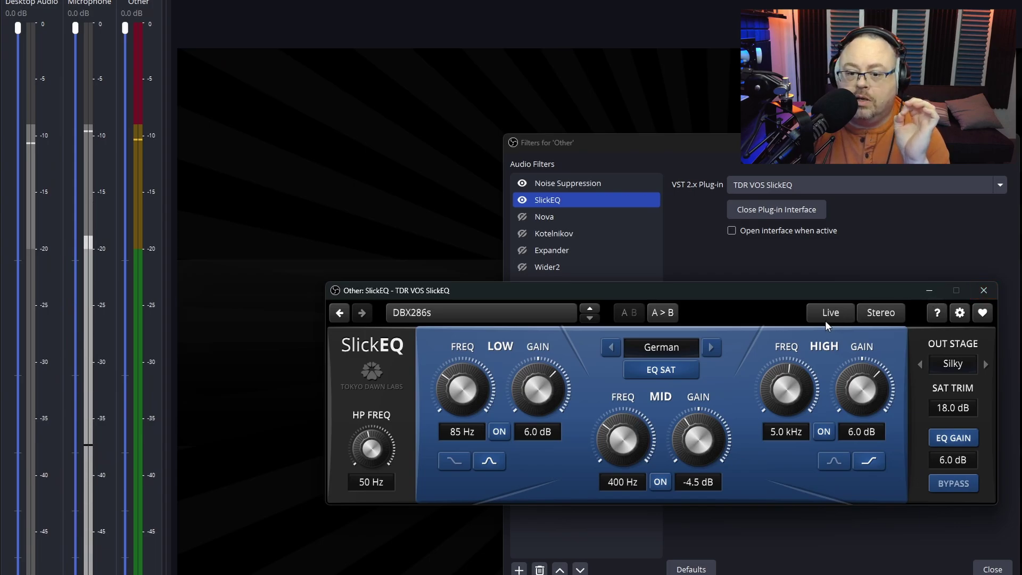
click(985, 290)
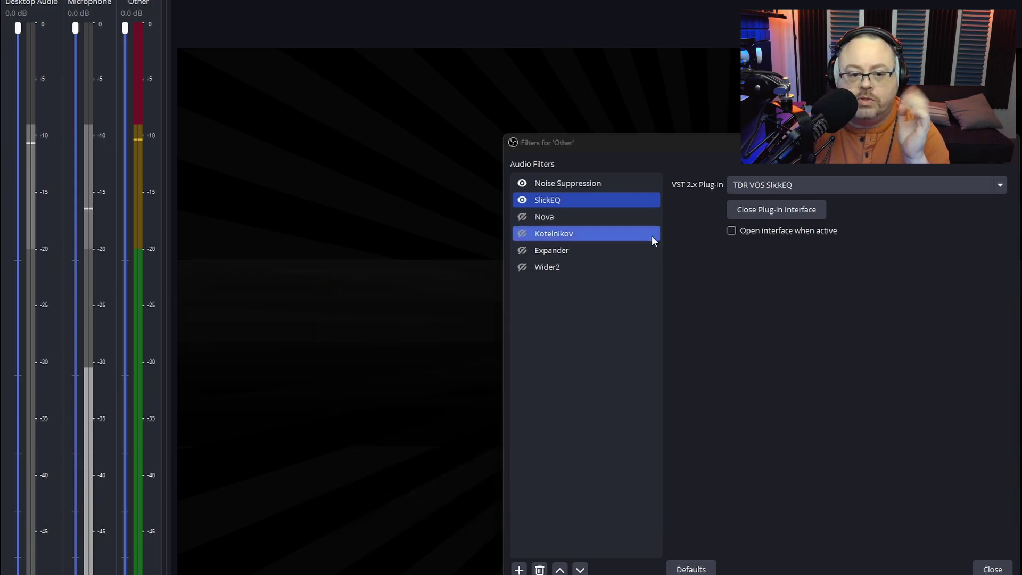
click(551, 217)
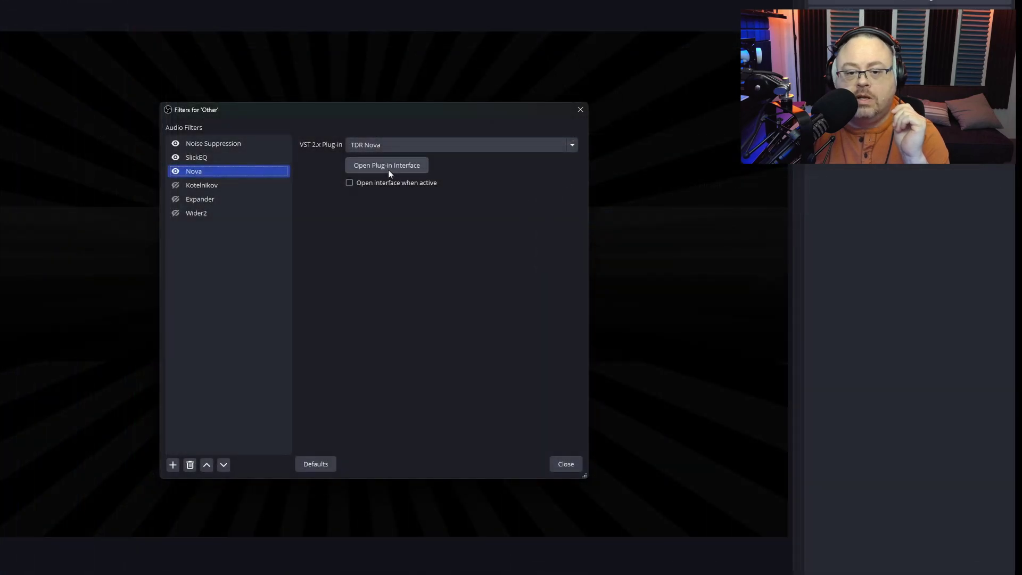
click(388, 168)
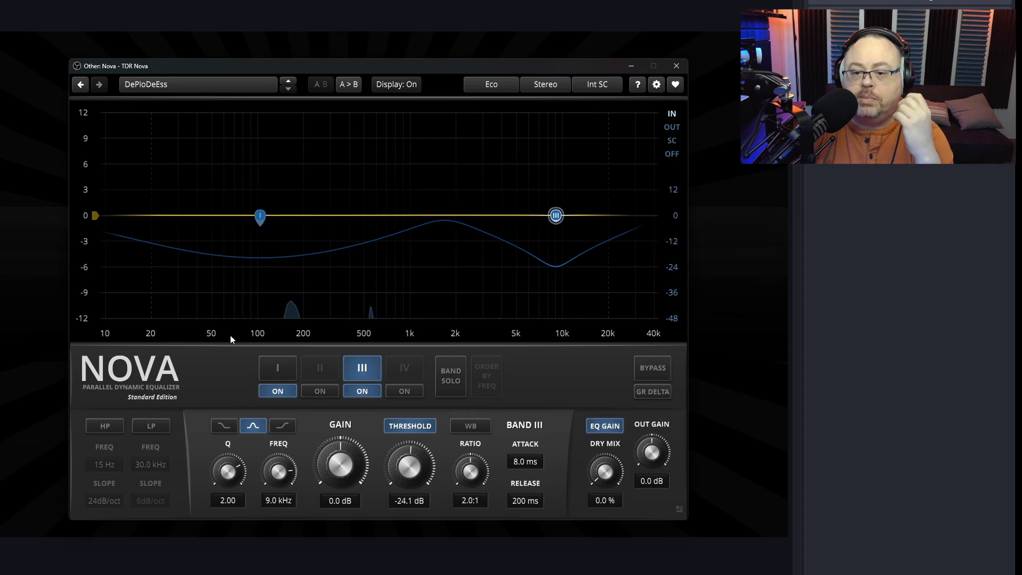
- Switch Nova's bands III and I off and back on
click(362, 392)
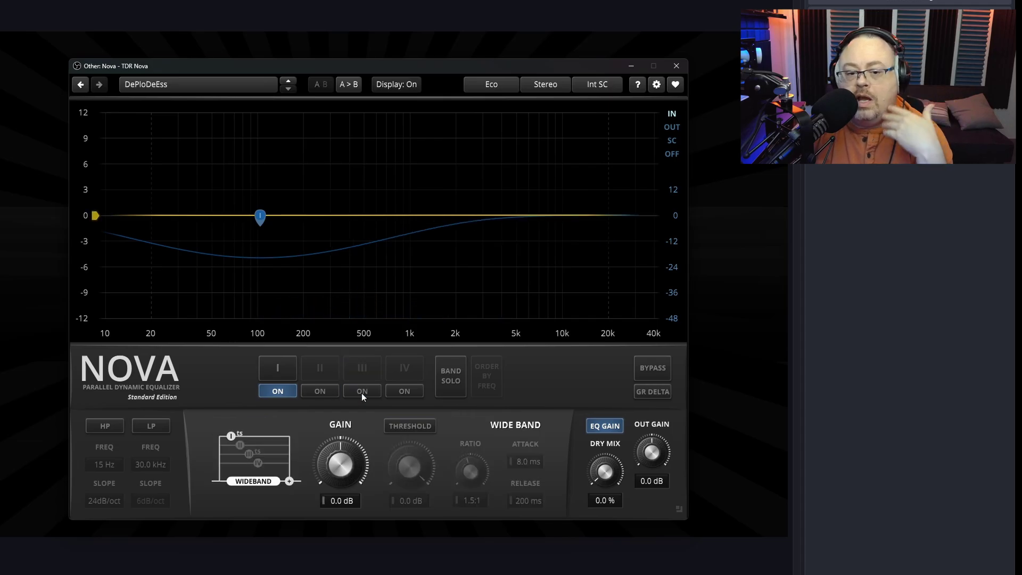
click(286, 391)
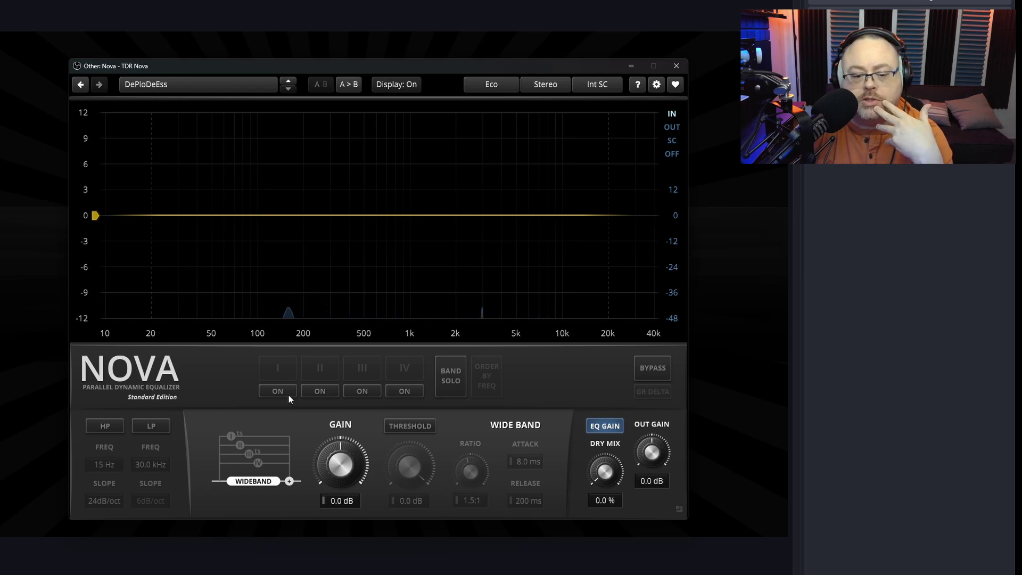
click(288, 395)
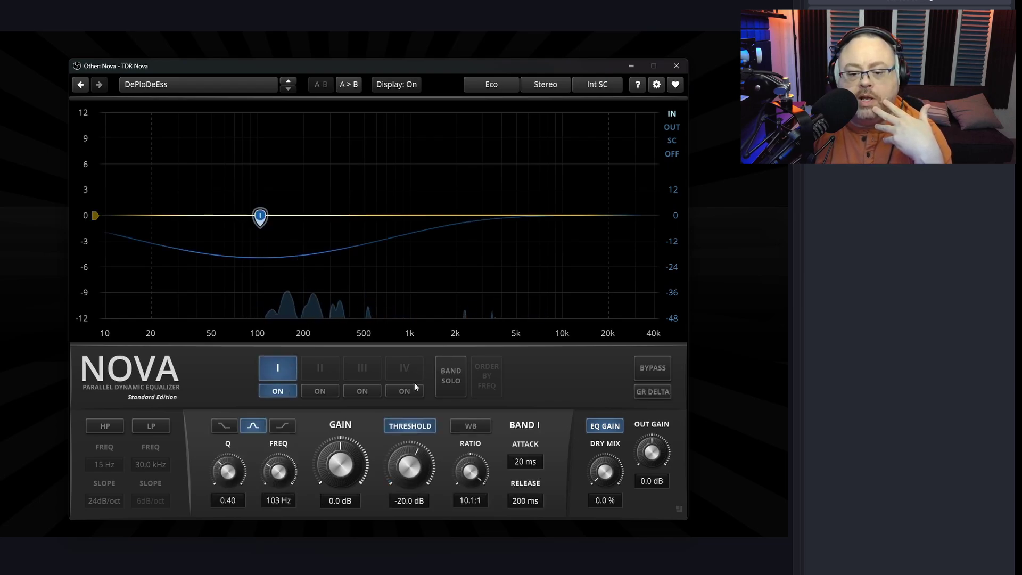
click(361, 391)
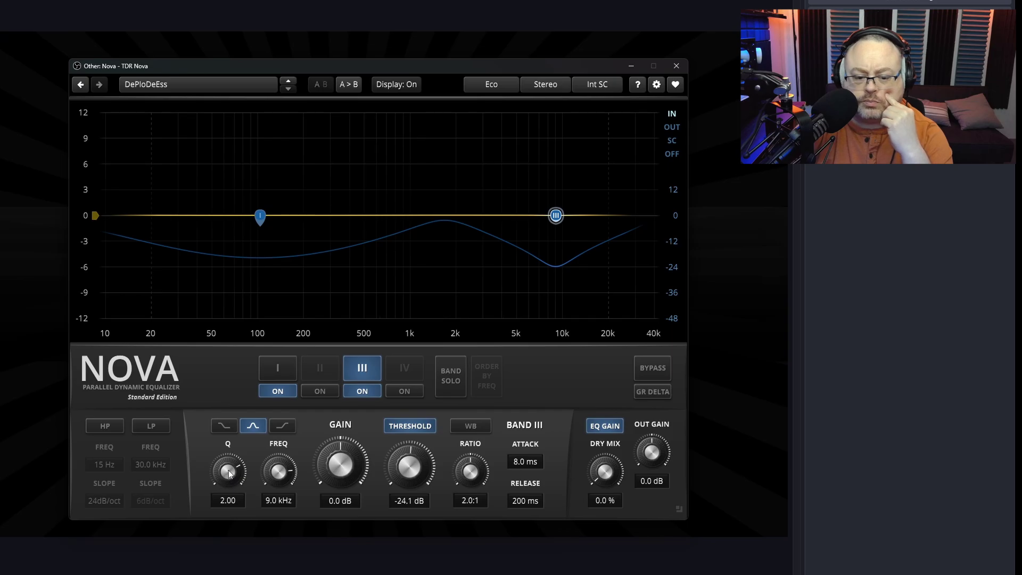
- Set Nova's band I to a Q of 0.39, a frequency of 100 Hz and a ratio of 10.0:1, with the threshold on
click(280, 367)
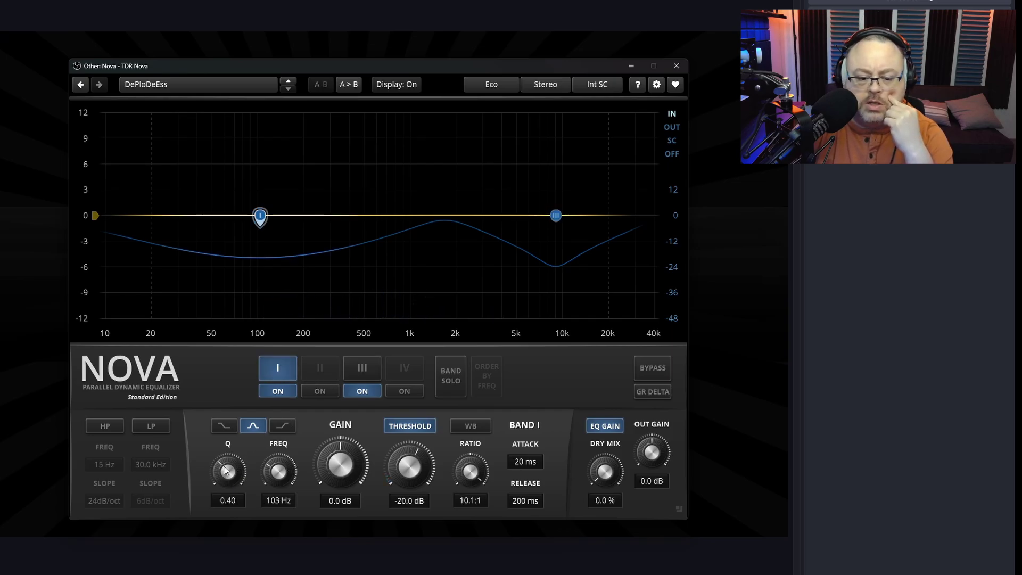
mouse_move(225, 469)
mouse_down()
mouse_move(225, 437)
mouse_move(226, 468)
mouse_up()
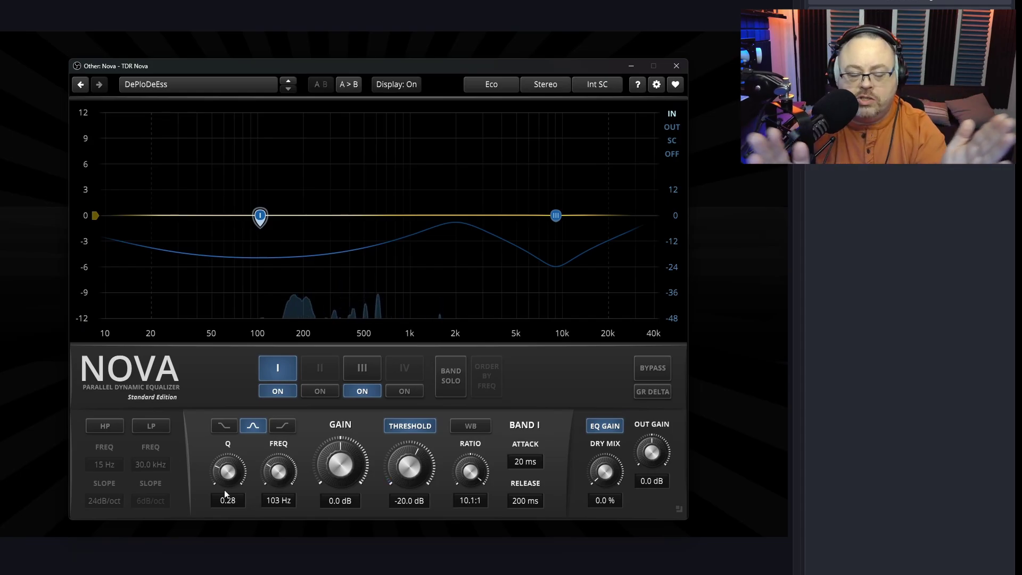
drag(225, 493, 228, 462)
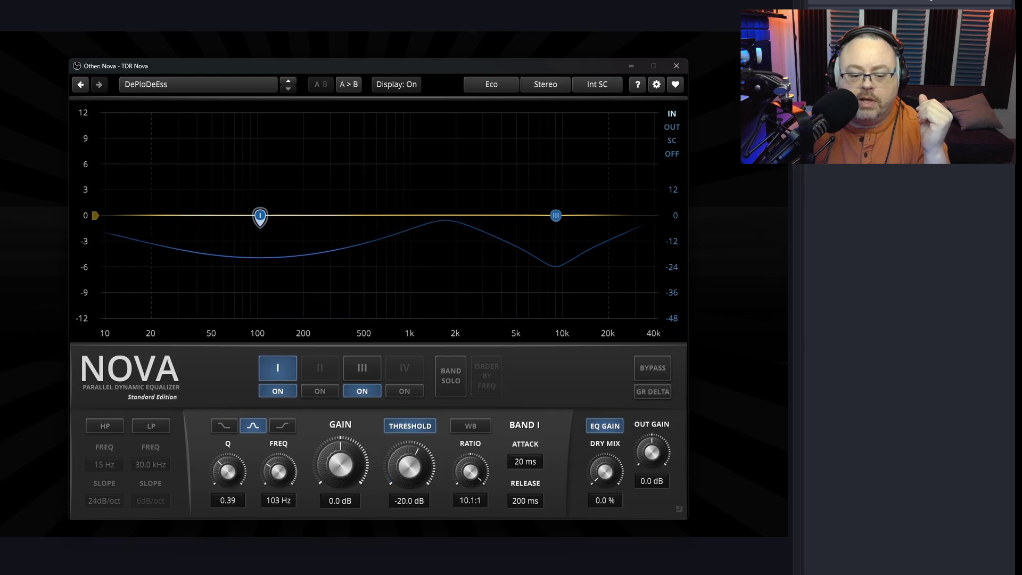
drag(278, 471, 278, 474)
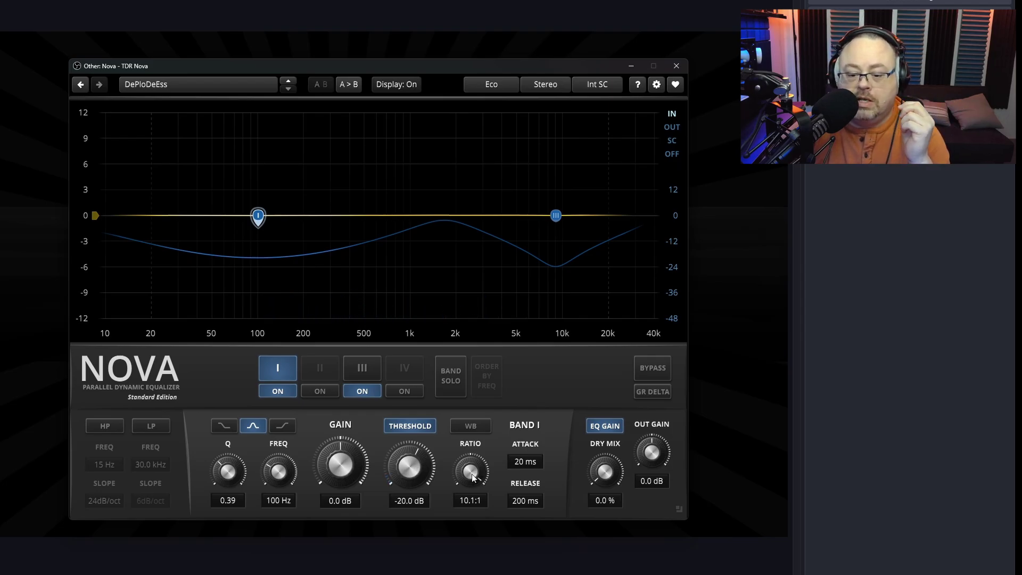
mouse_move(473, 477)
mouse_down()
mouse_move(473, 458)
mouse_move(472, 478)
mouse_up()
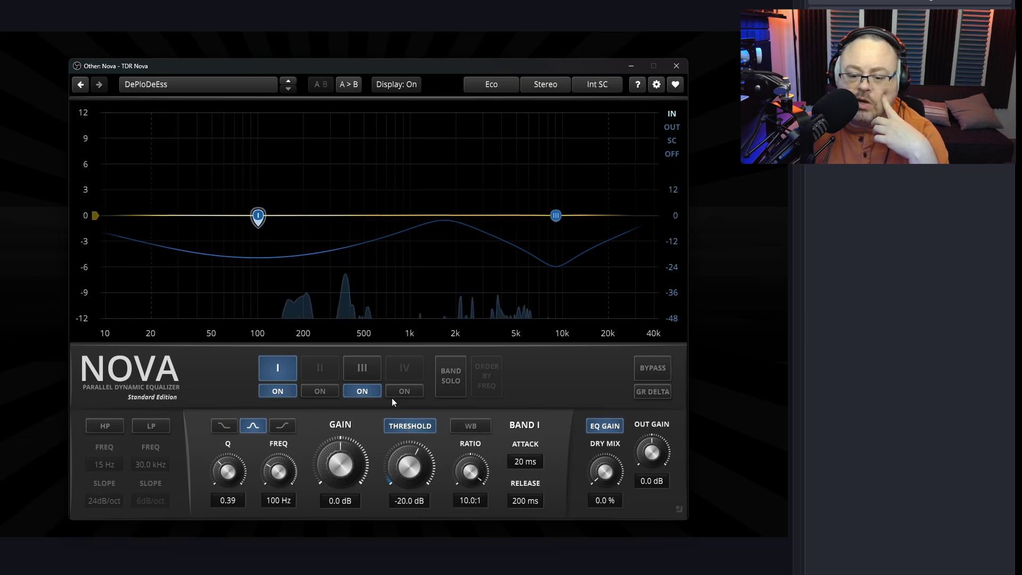
click(400, 426)
click(399, 426)
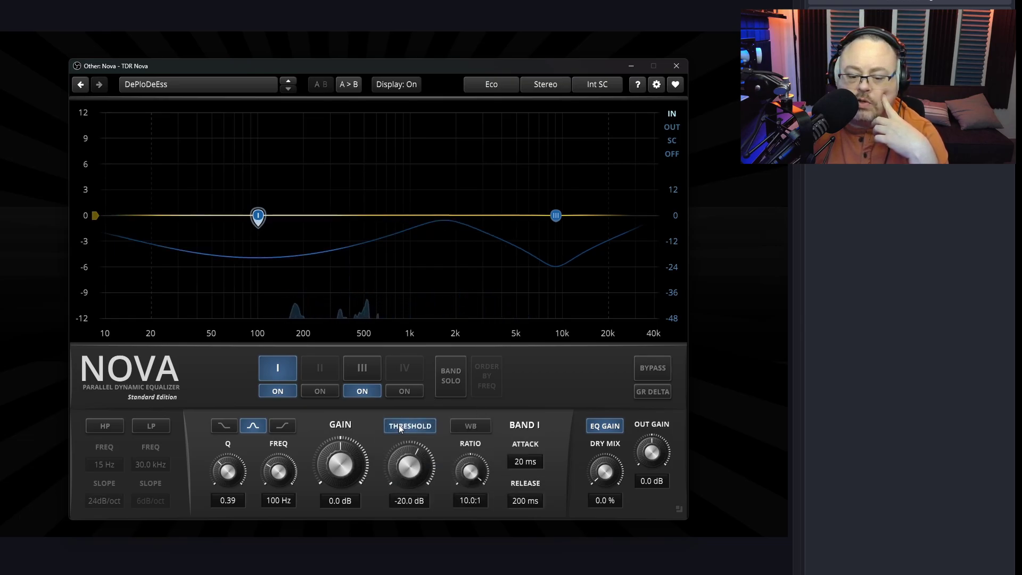
- Examine Nova's band III settings against band I and compare the voice with band III off and on
click(369, 366)
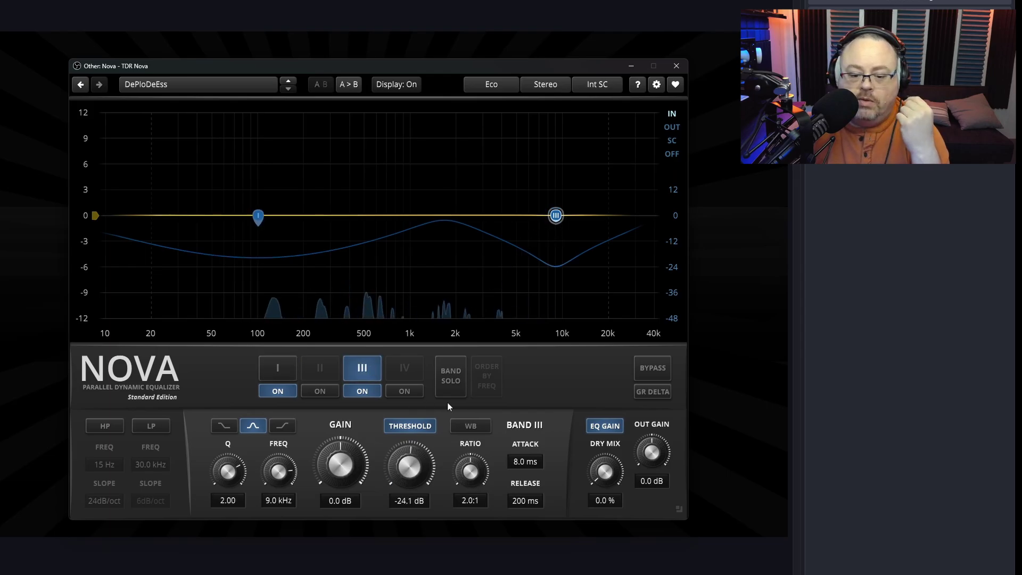
click(274, 371)
click(365, 367)
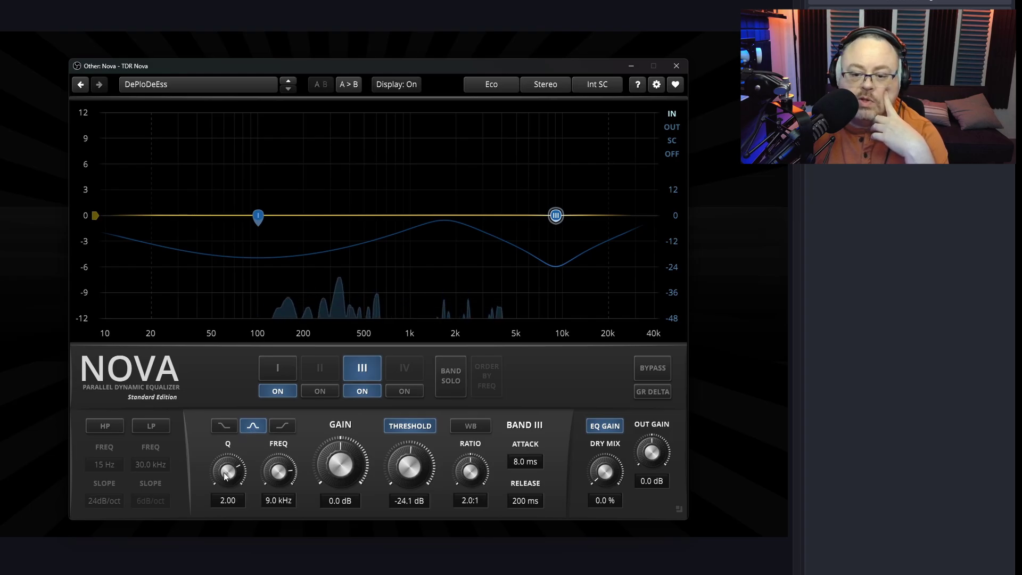
mouse_move(228, 470)
mouse_down()
mouse_move(227, 455)
mouse_move(228, 475)
mouse_up()
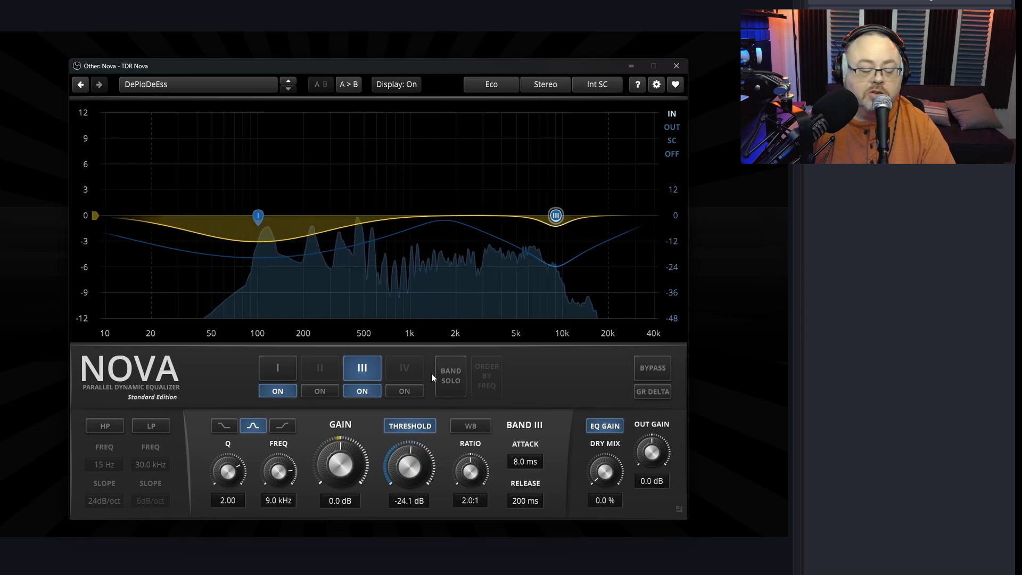
click(366, 390)
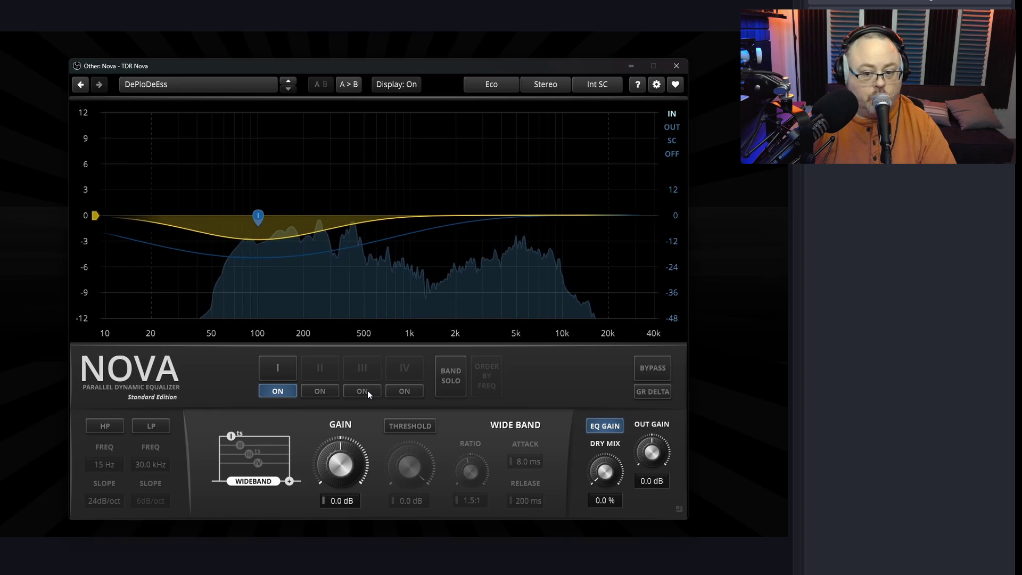
click(368, 391)
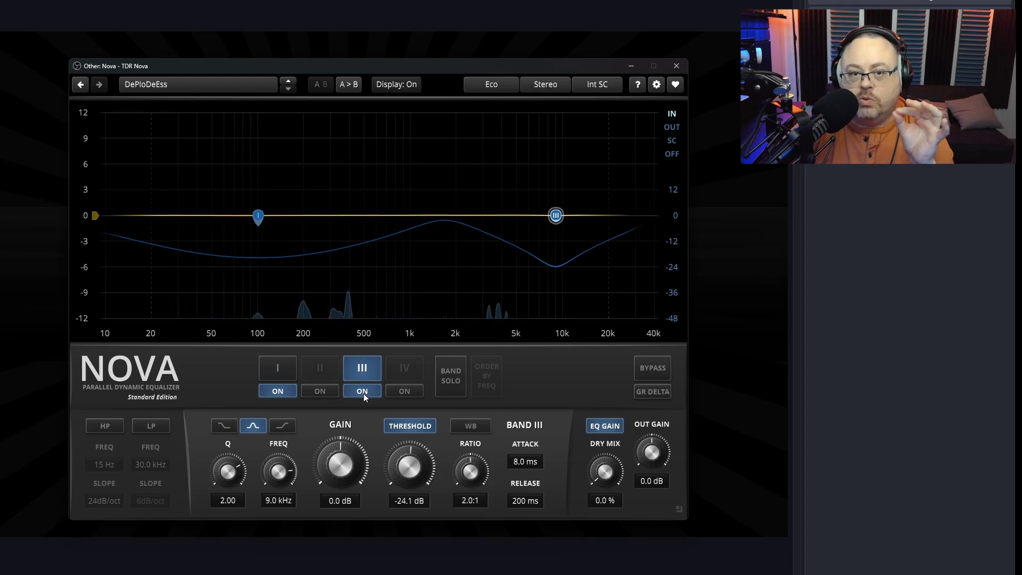
- Set band III's frequency to 8.5 kHz while it is soloed, and compare the unsoloed sound with the band off and on
click(452, 376)
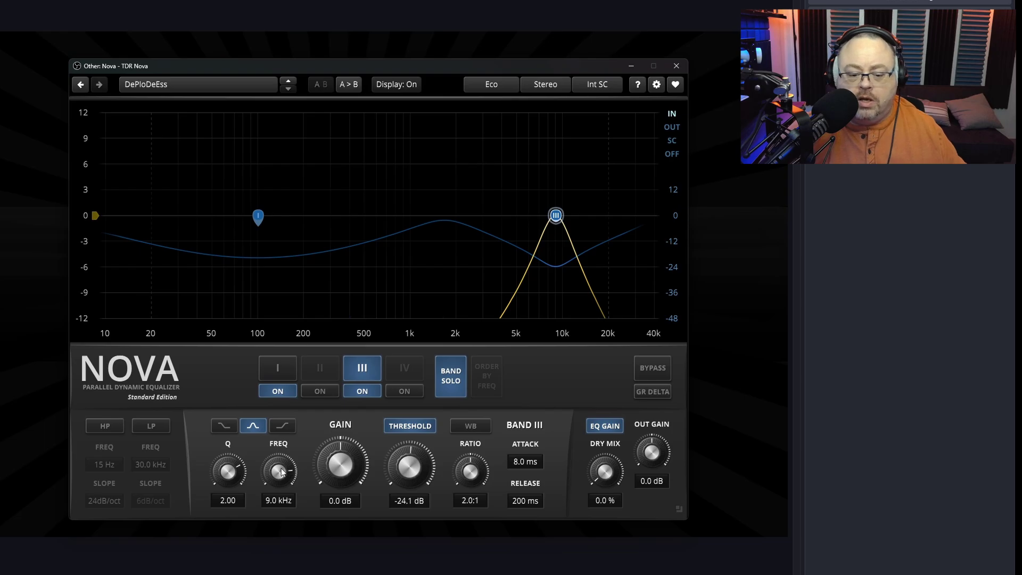
drag(282, 471, 283, 478)
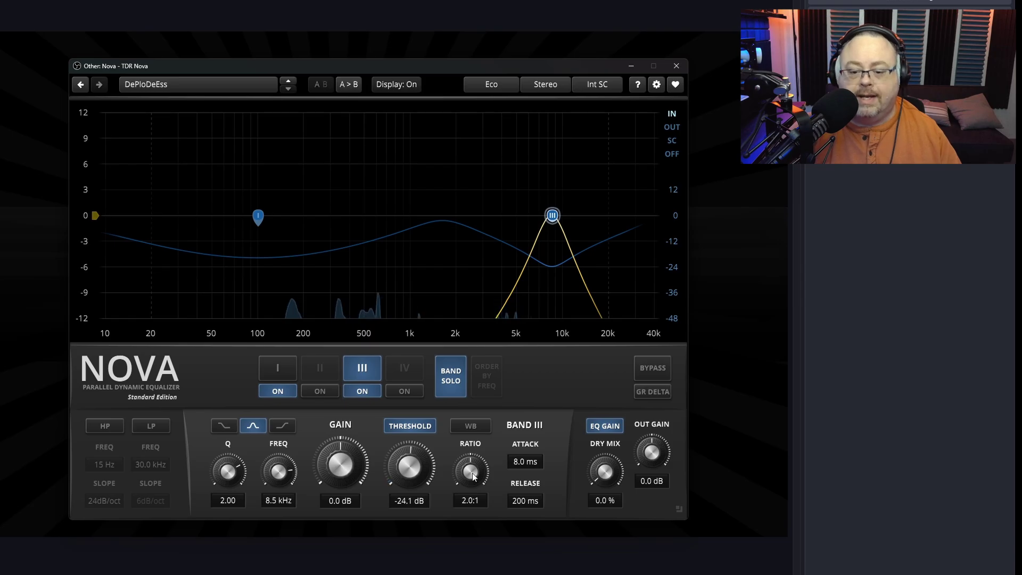
click(457, 380)
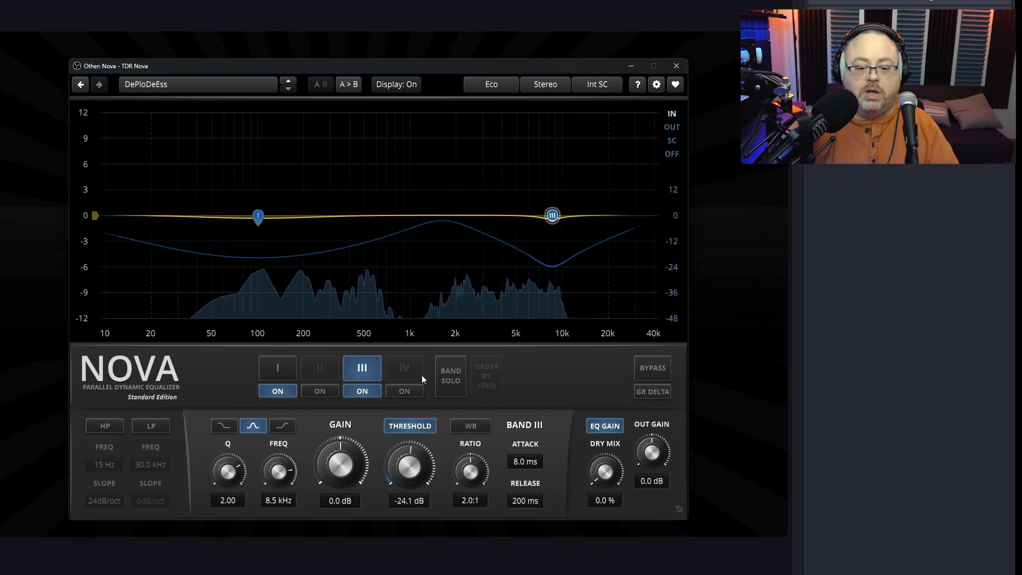
click(361, 392)
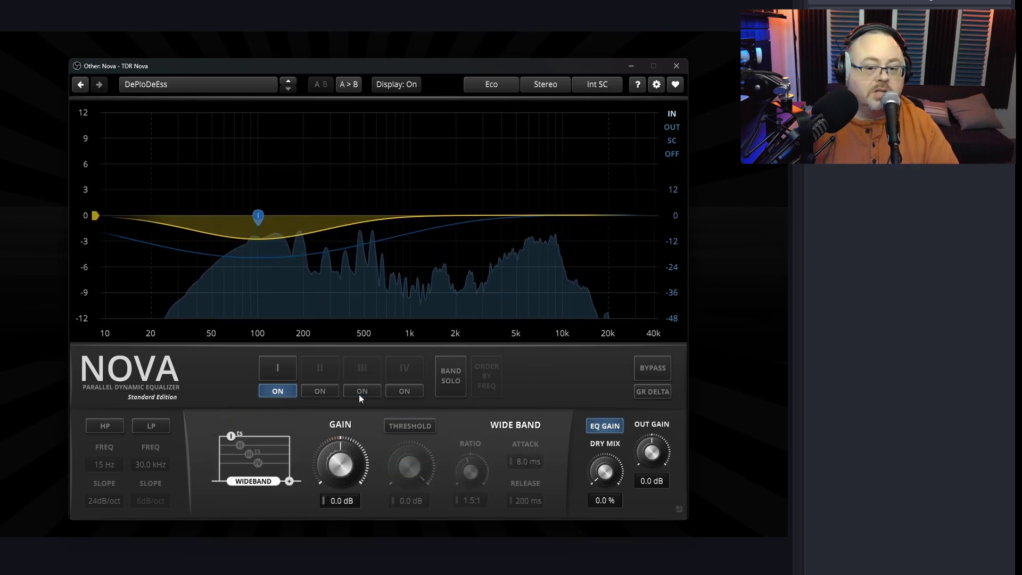
click(362, 392)
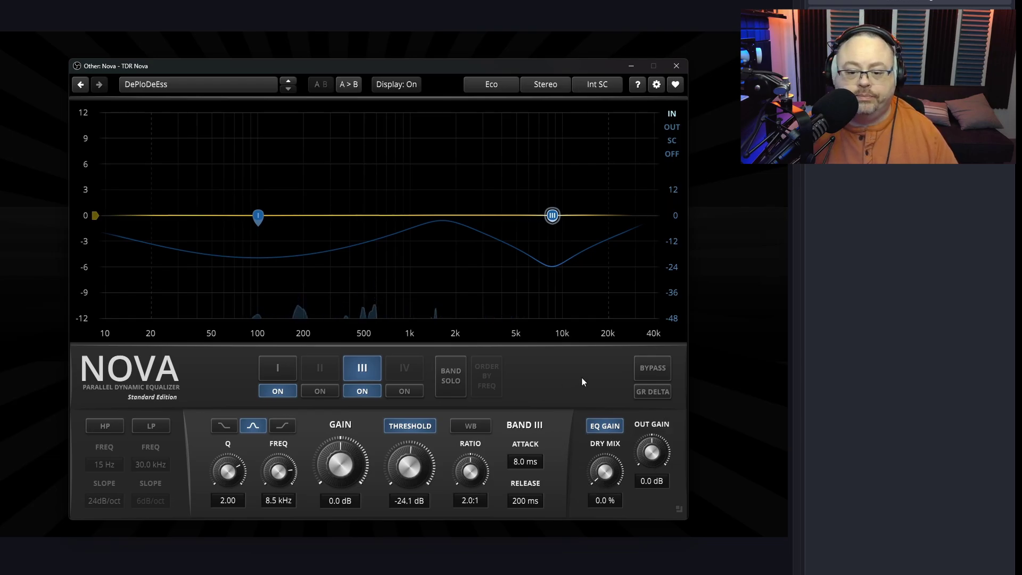
- Try Nova's dry mix at 100.0 % and return it to 0.0 %
mouse_move(605, 477)
mouse_down()
mouse_move(605, 396)
mouse_move(605, 478)
mouse_up()
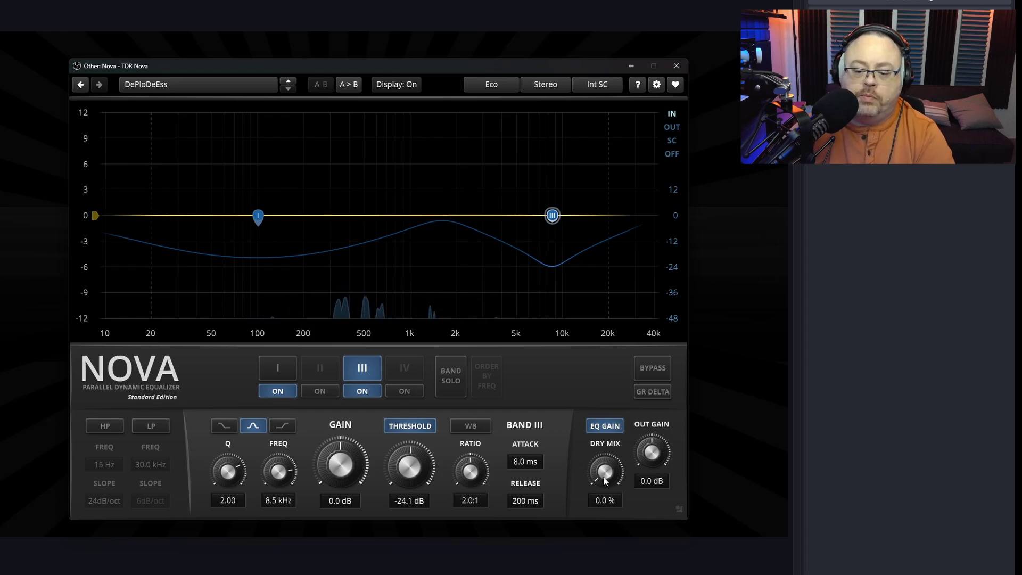
drag(605, 481, 605, 404)
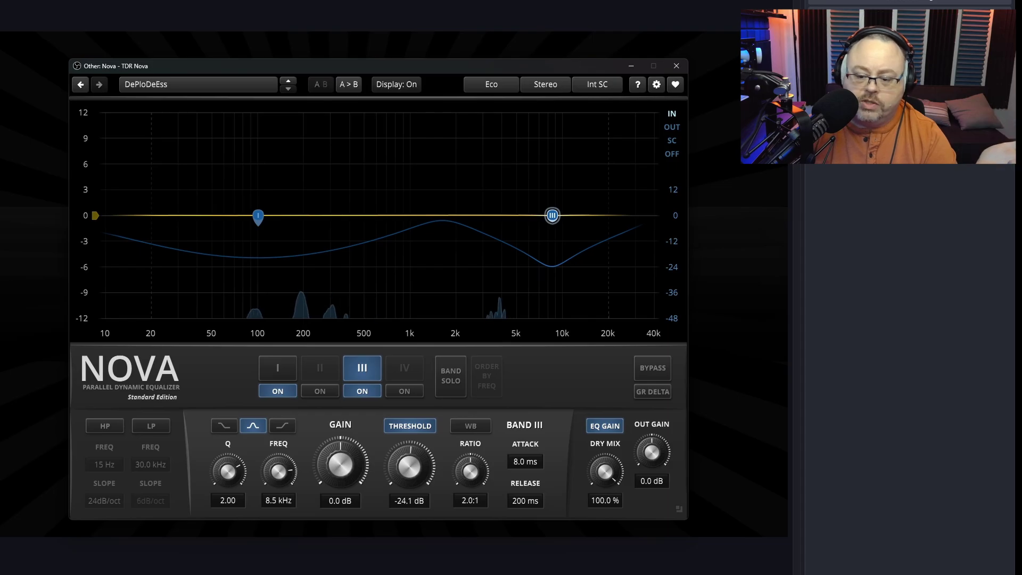
drag(605, 480, 605, 557)
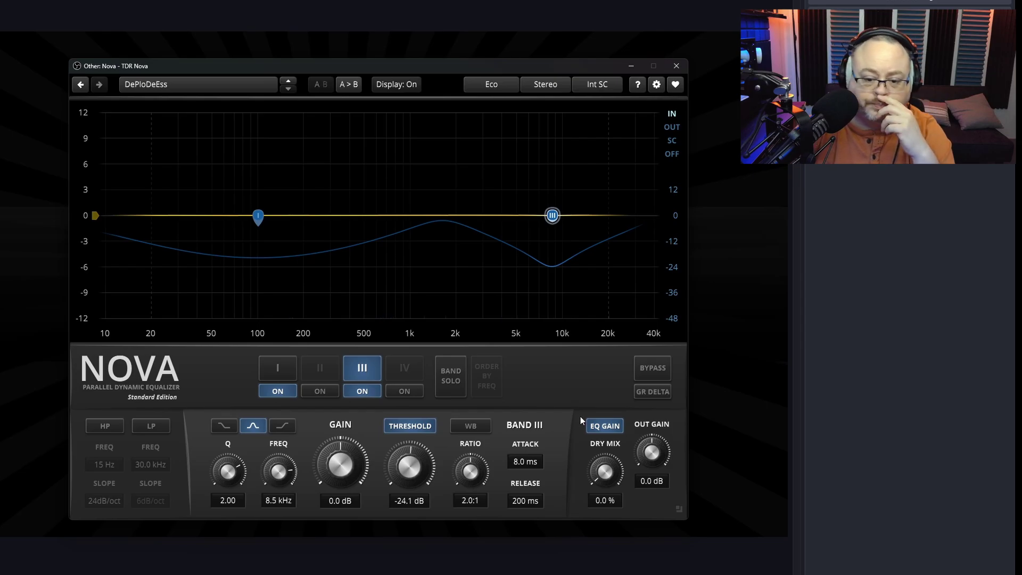
- View Nova's quality modes, and turn the spectrum analyzer off and back on for the input signal
click(489, 84)
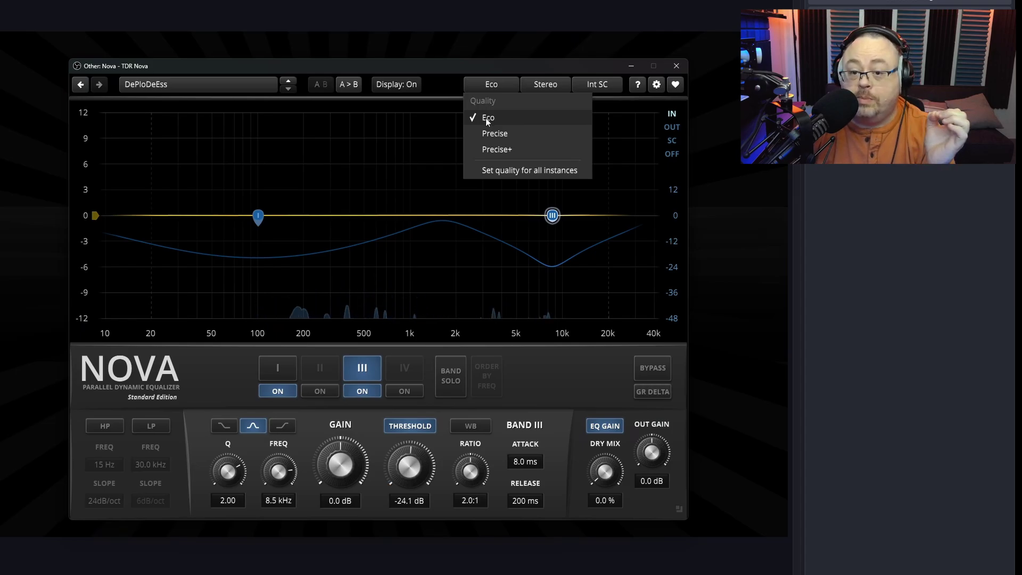
click(500, 80)
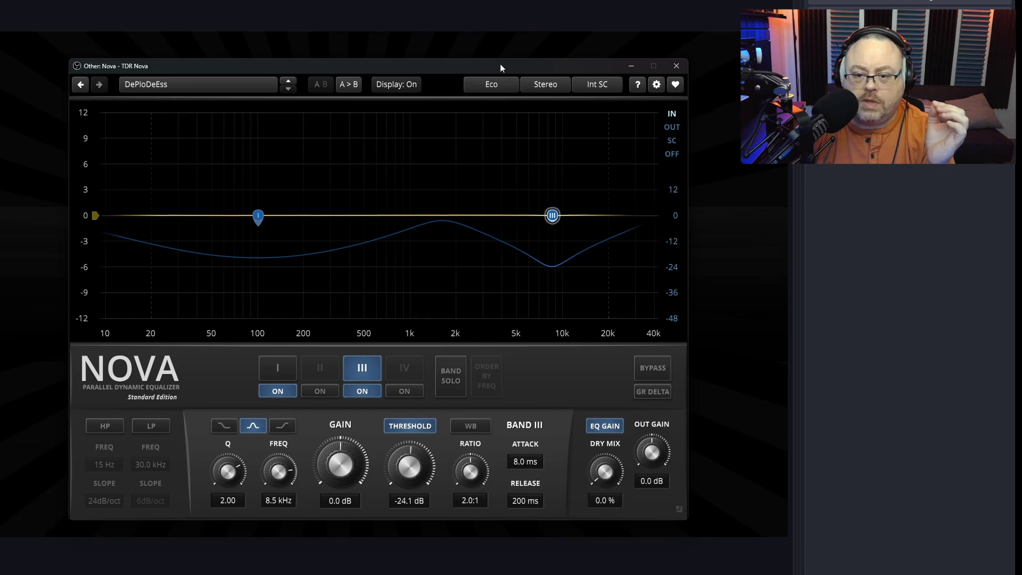
click(668, 156)
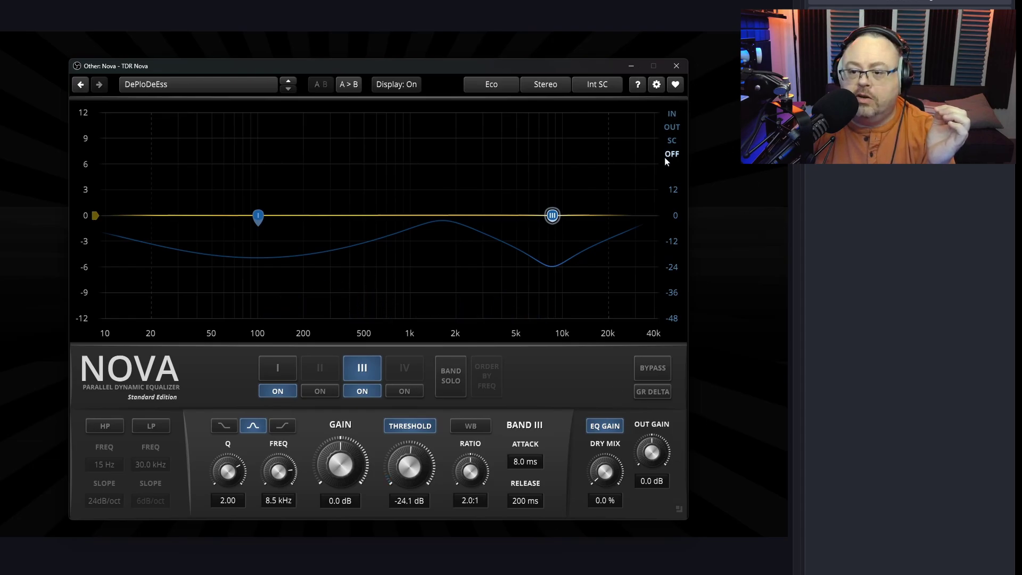
click(671, 115)
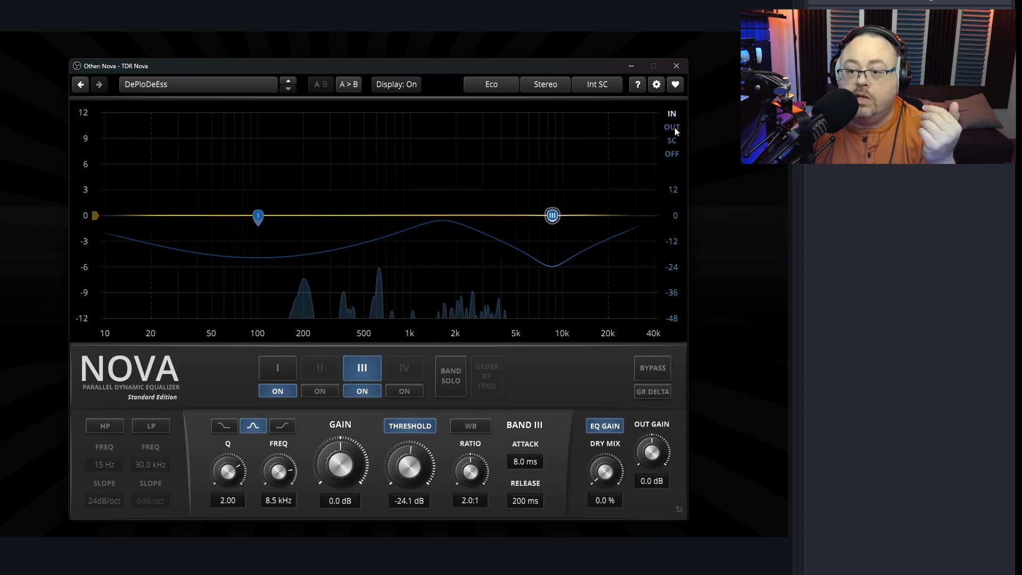
- Switch Nova's spectrum analyzer to the output signal and back to the input, and view the options for the DePloDeEss preset
click(672, 126)
click(674, 113)
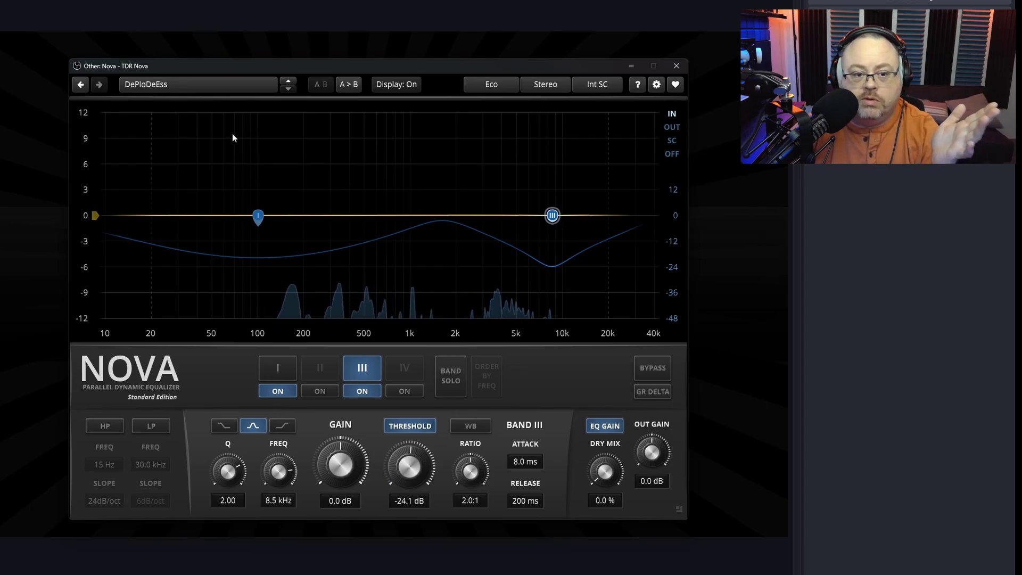
click(193, 85)
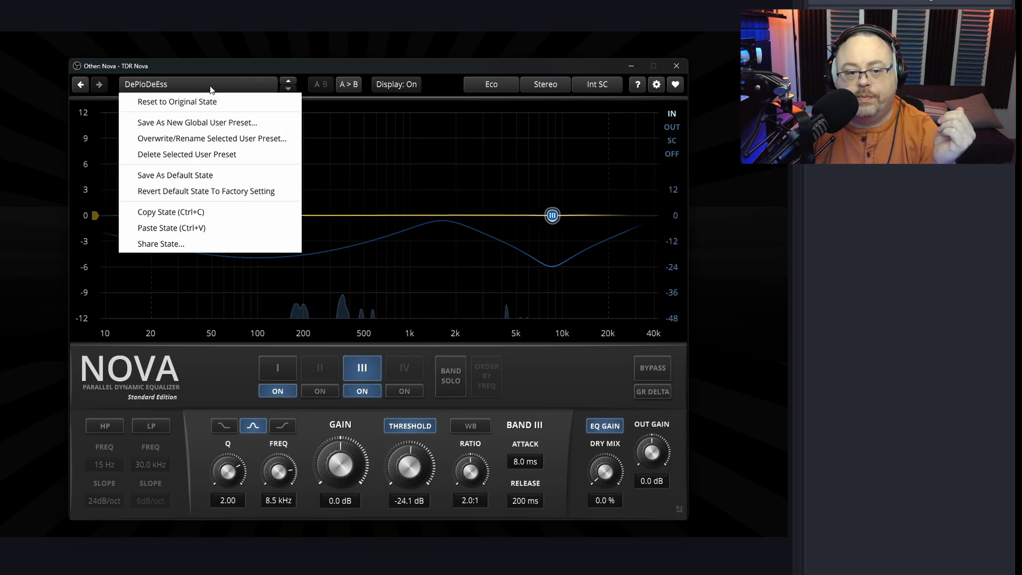
click(211, 89)
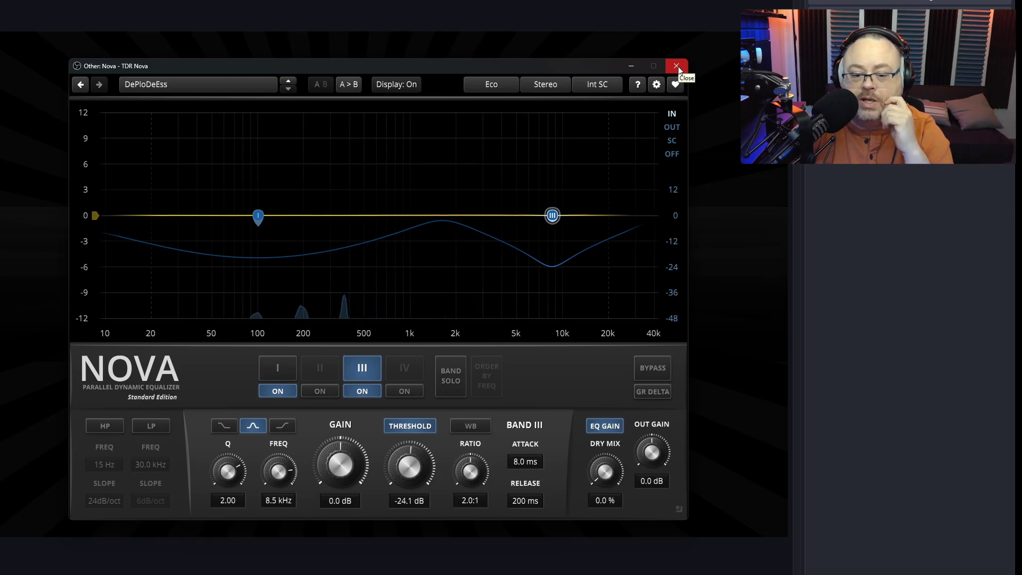
- Close Nova with band I selected, enable the Kotelnikov filter and open its plug-in interface
click(277, 368)
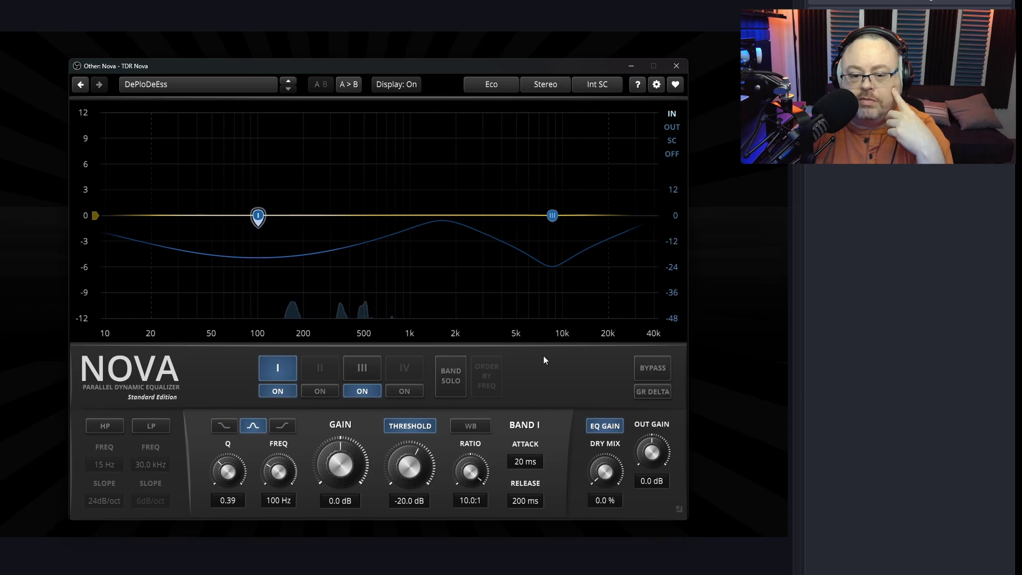
click(676, 65)
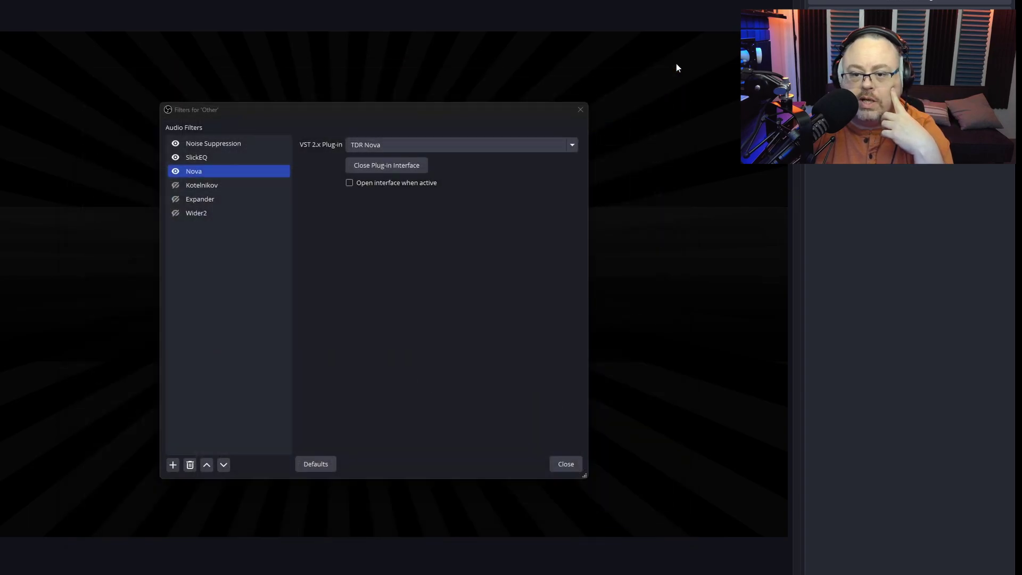
click(201, 189)
click(176, 185)
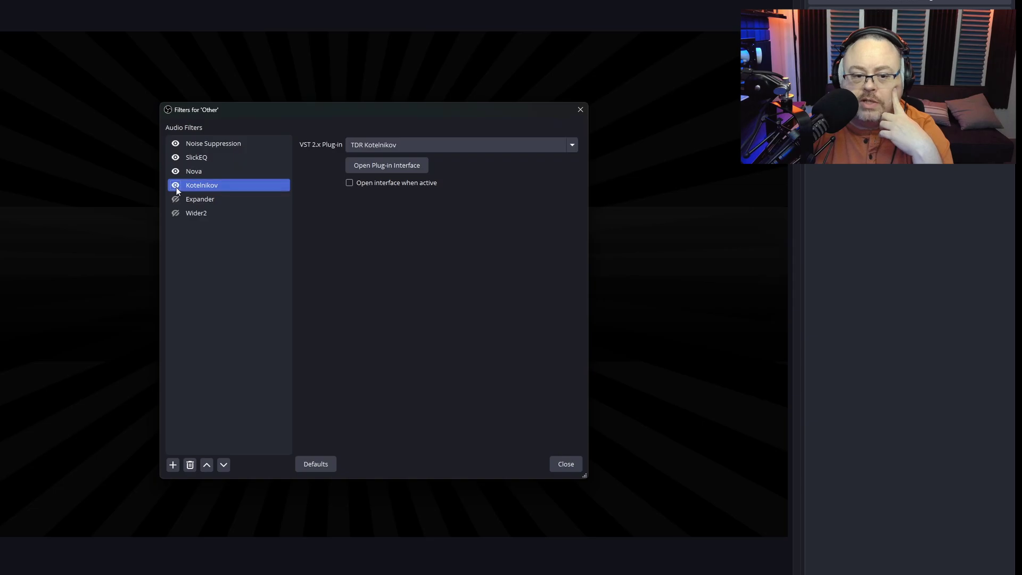
click(387, 164)
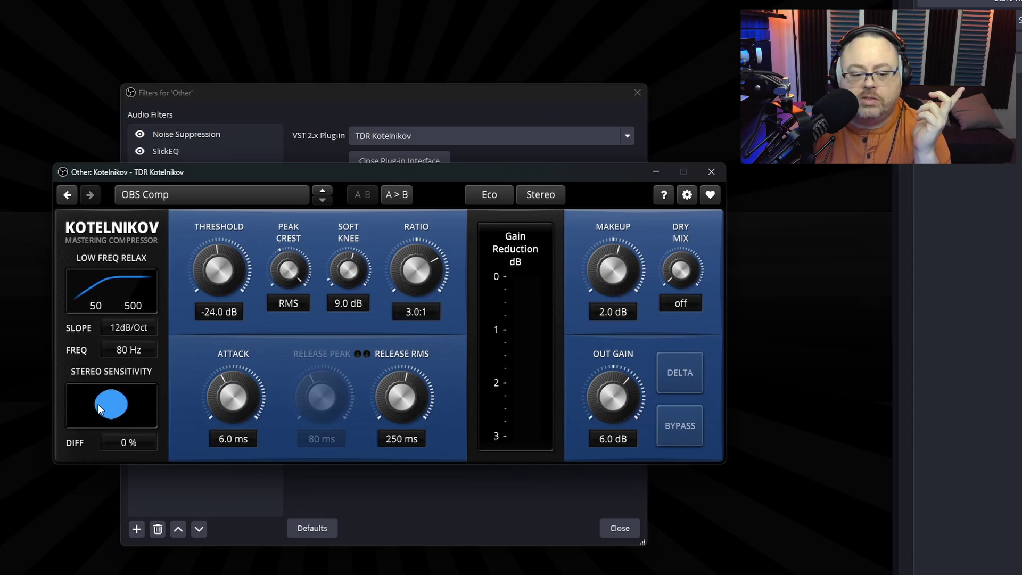
- Examine Kotelnikov's stereo sensitivity, peak crest, soft knee, ratio and attack controls
drag(114, 410, 113, 484)
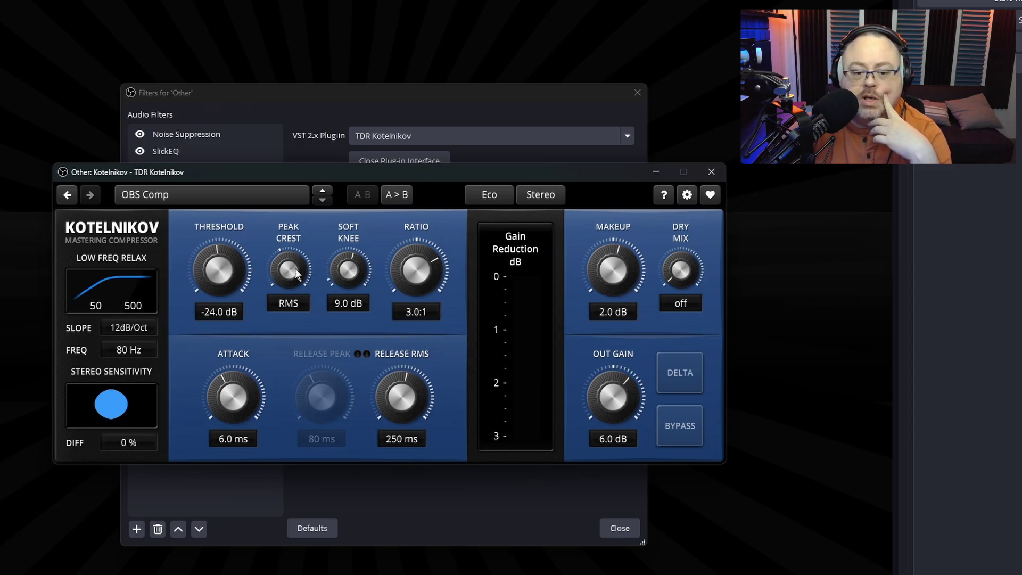
mouse_move(293, 269)
mouse_down()
mouse_move(293, 282)
mouse_move(293, 266)
mouse_up()
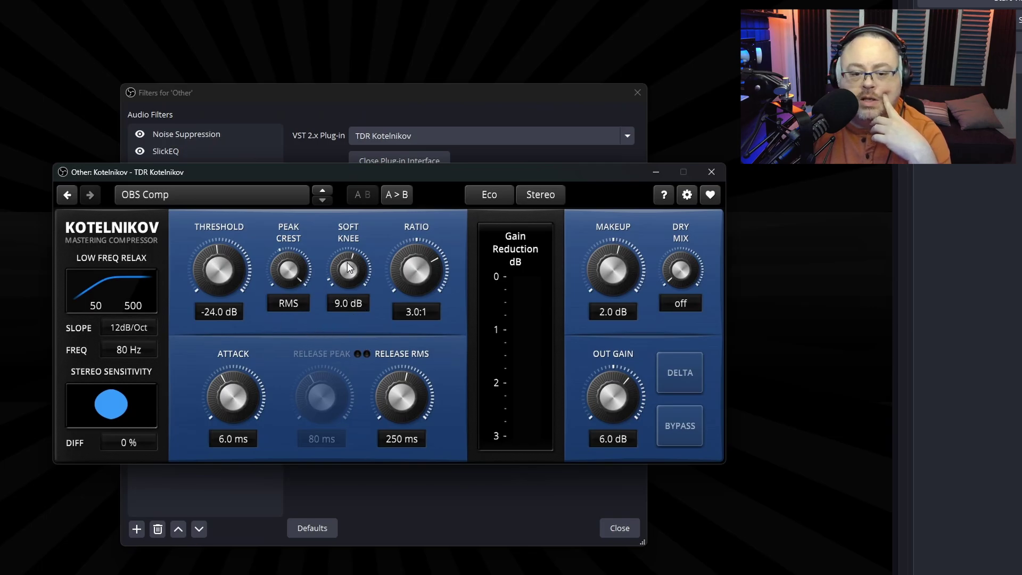
mouse_move(349, 269)
mouse_down()
mouse_move(348, 281)
mouse_move(348, 269)
mouse_up()
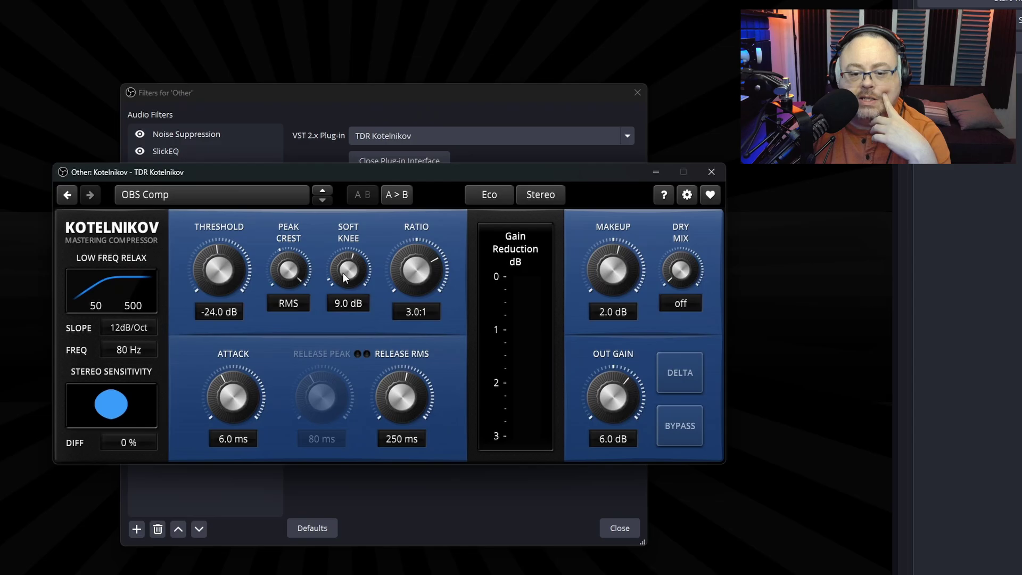
drag(418, 274, 418, 276)
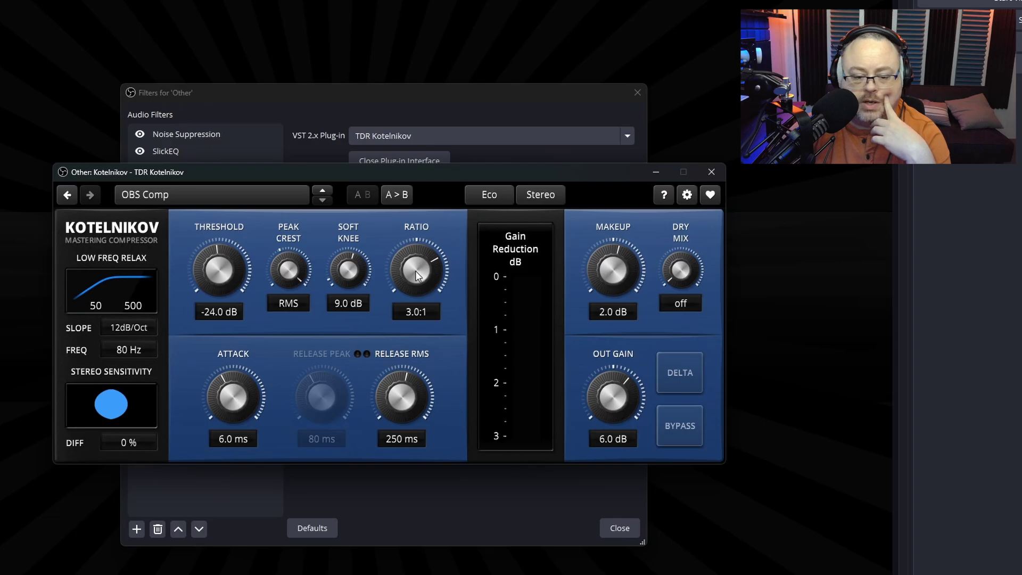
drag(251, 376, 251, 377)
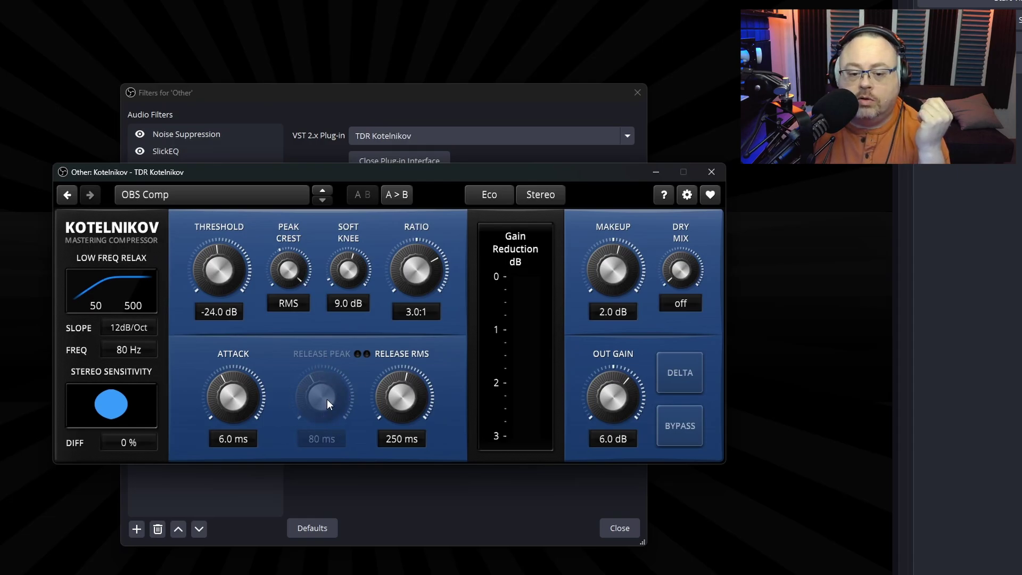
mouse_move(288, 270)
mouse_down()
mouse_move(287, 250)
mouse_move(288, 272)
mouse_up()
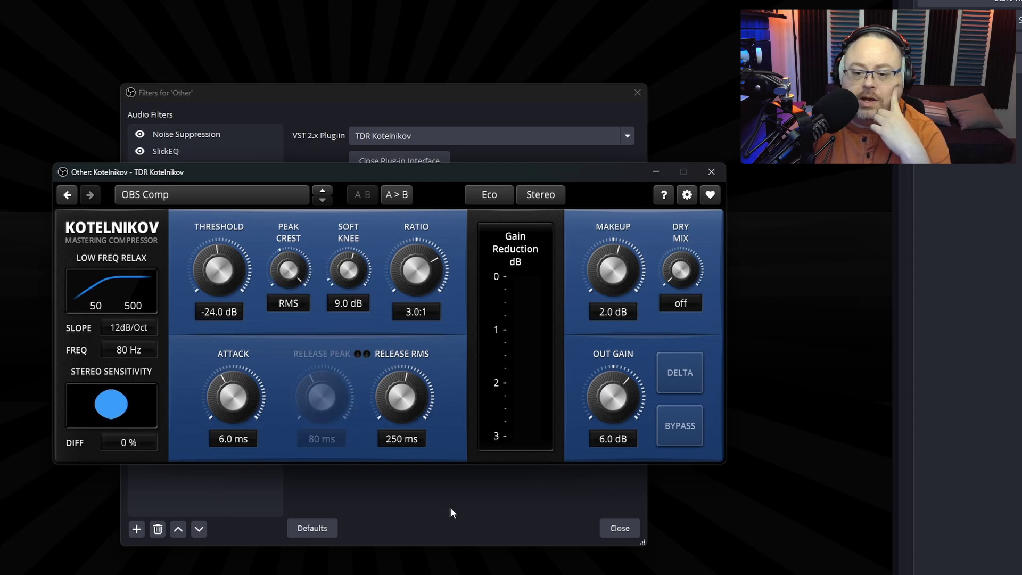
- View Kotelnikov's quality modes and keep Eco, examine the dry mix and output gain controls, and close the plug-in
click(477, 198)
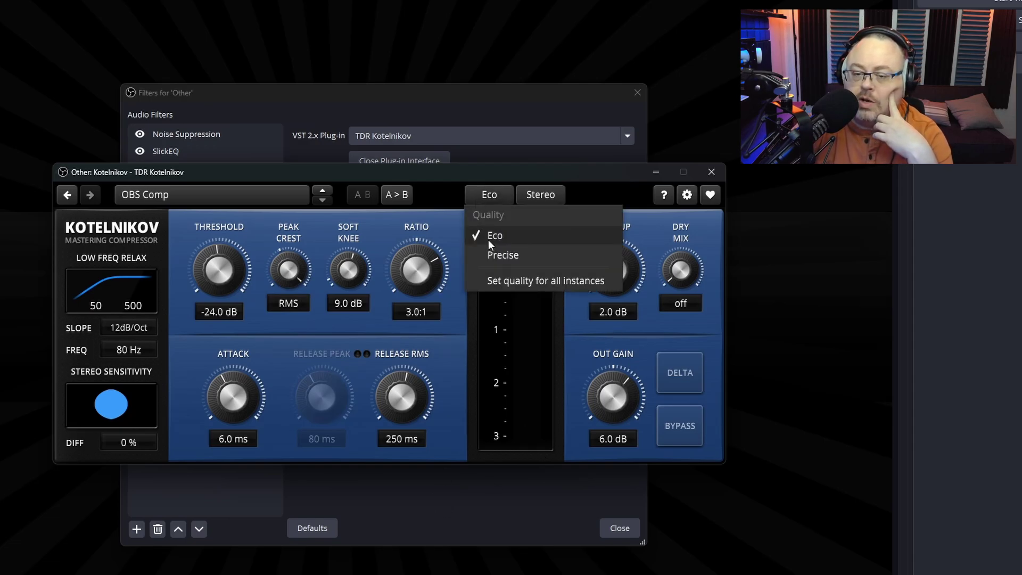
click(472, 237)
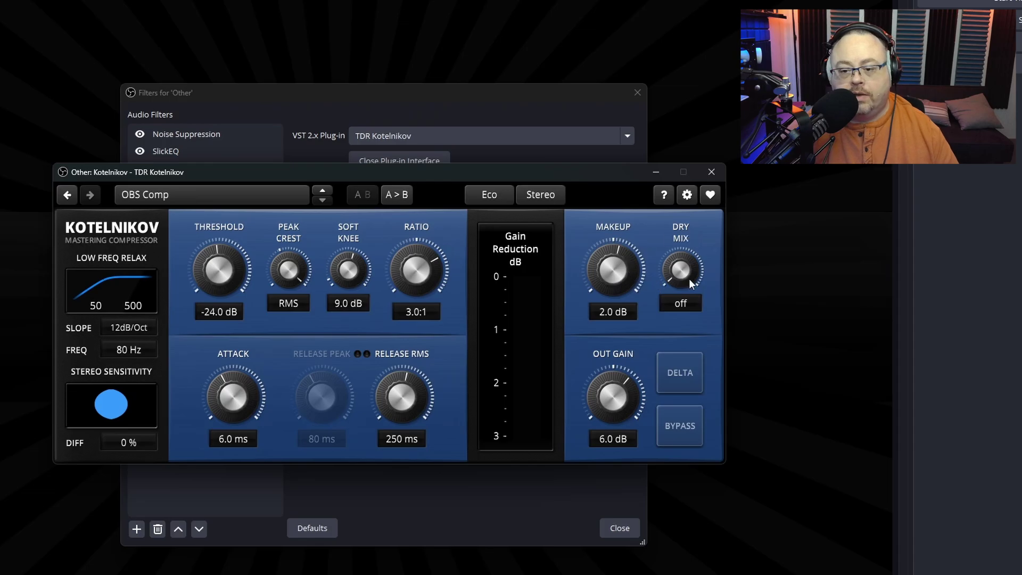
drag(680, 245, 680, 278)
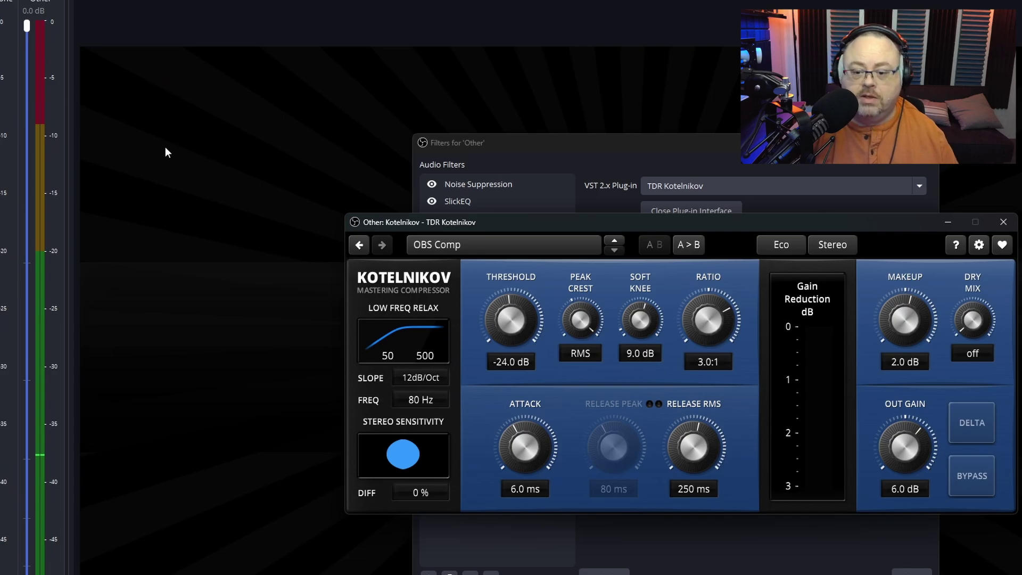
mouse_move(905, 448)
mouse_down()
mouse_move(905, 473)
mouse_move(905, 448)
mouse_up()
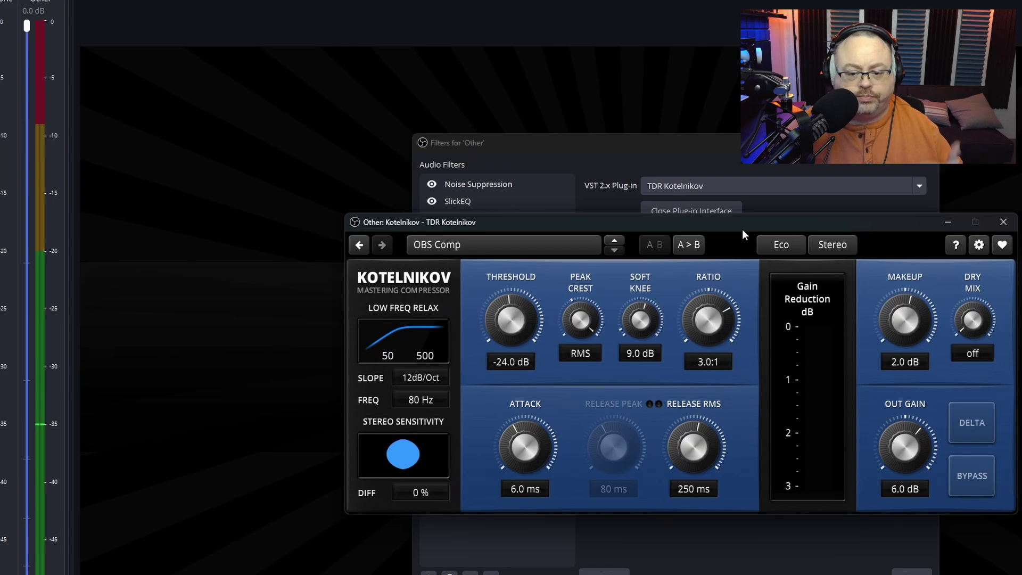
click(1003, 222)
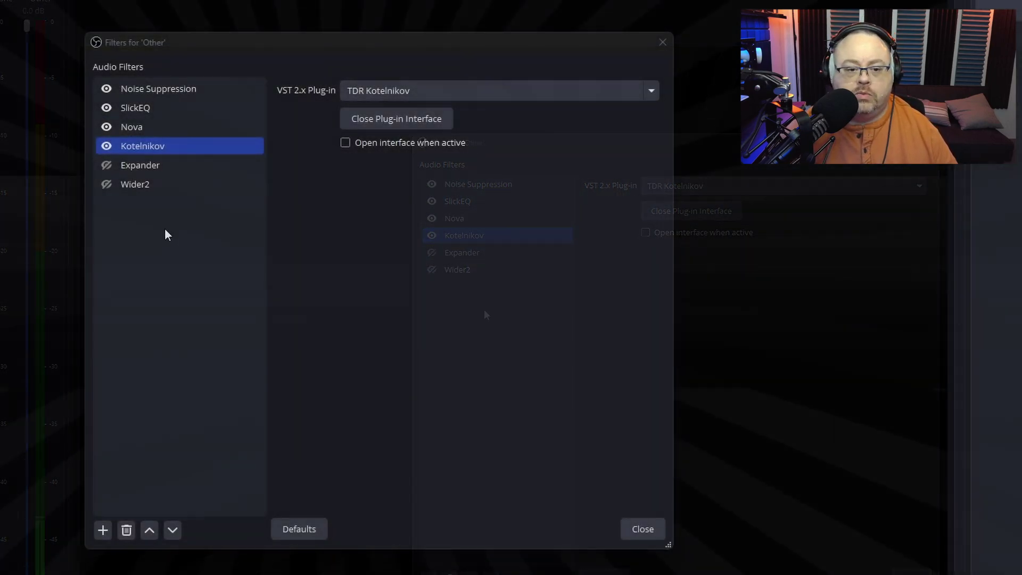
- Enable the Expander filter and view its preset choices, keeping the Expander preset
click(125, 170)
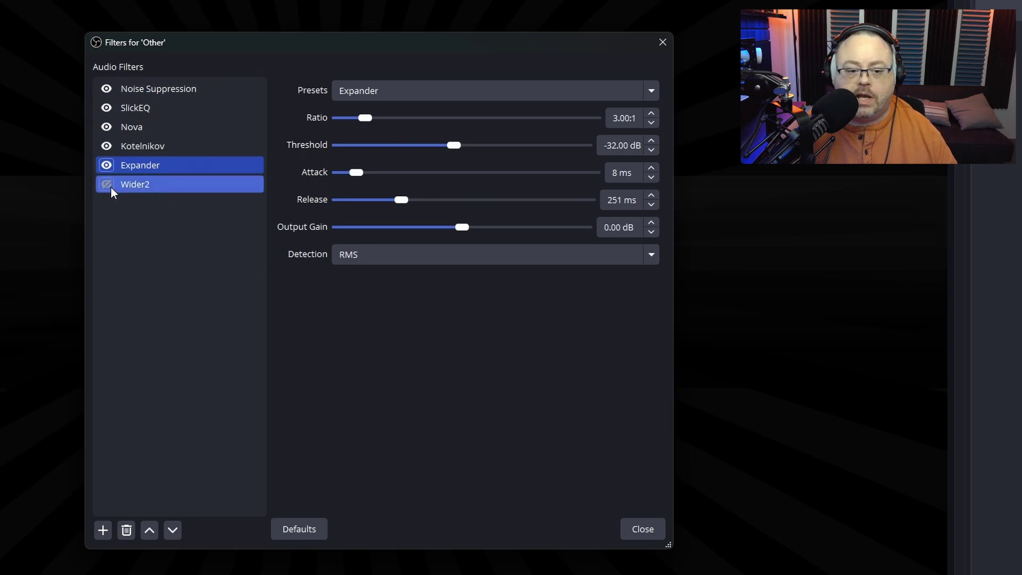
click(449, 91)
click(448, 88)
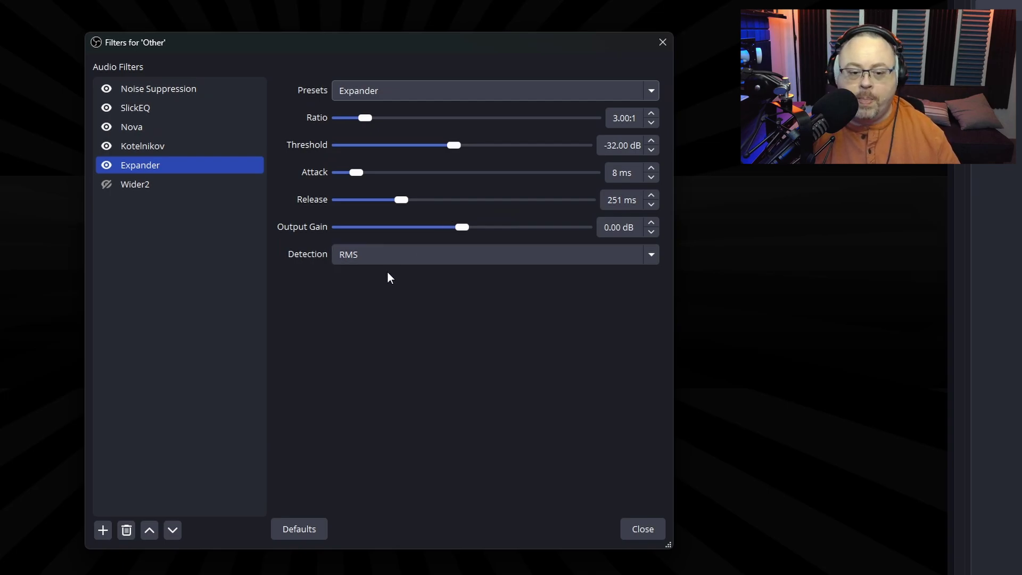
- Enable the Wider2 filter, set the Wider plug-in's stereo width to 34 % and close its interface
click(137, 187)
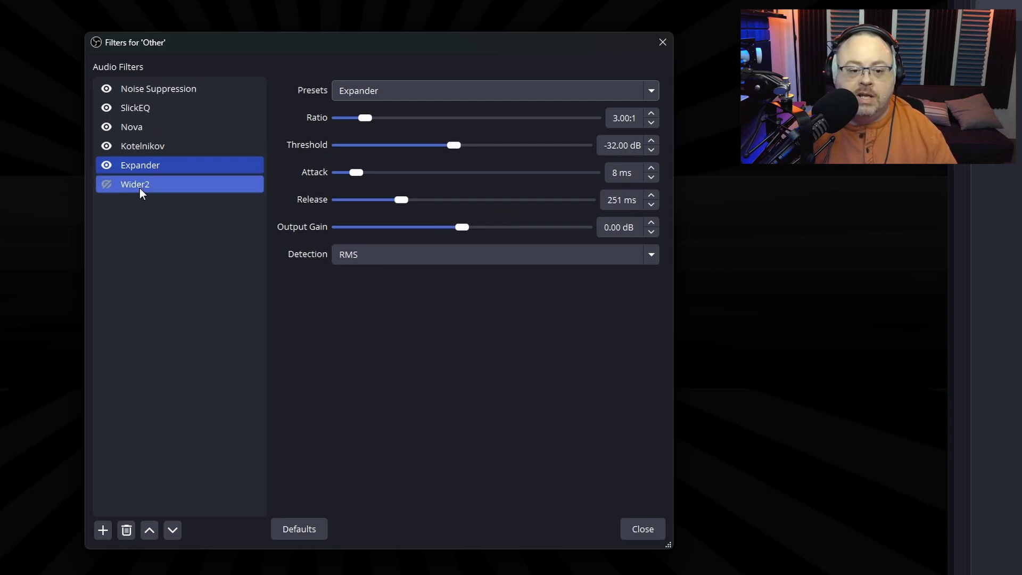
click(106, 184)
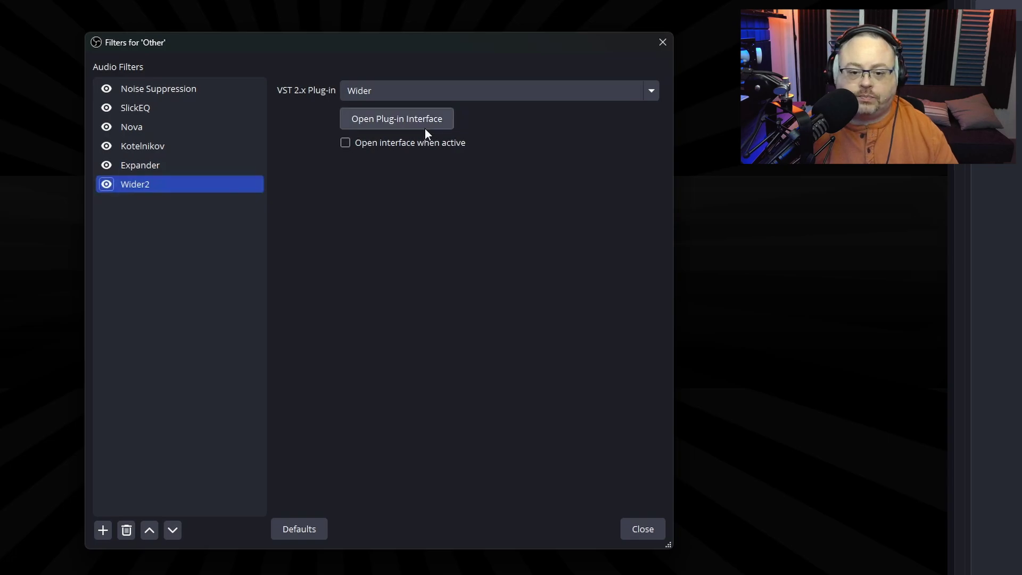
click(398, 119)
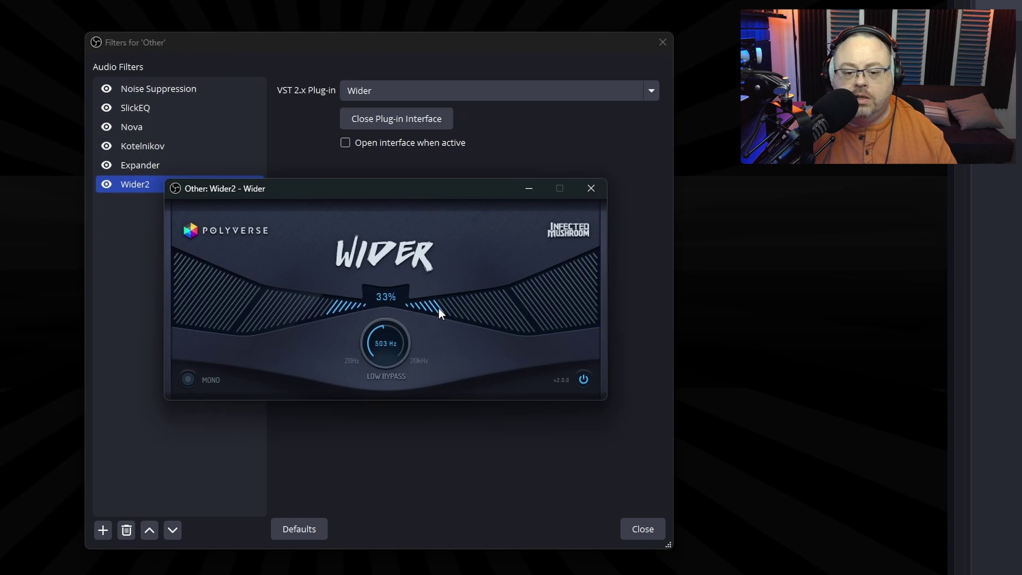
mouse_move(439, 310)
mouse_down()
mouse_move(562, 303)
mouse_move(440, 301)
mouse_move(408, 309)
mouse_move(558, 315)
mouse_move(407, 320)
mouse_move(439, 317)
mouse_up()
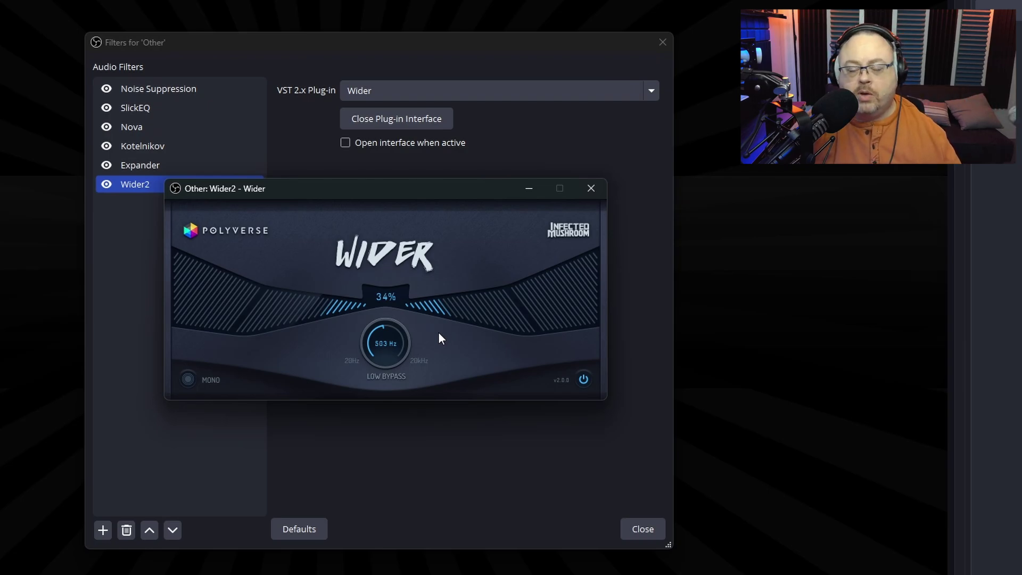
click(592, 189)
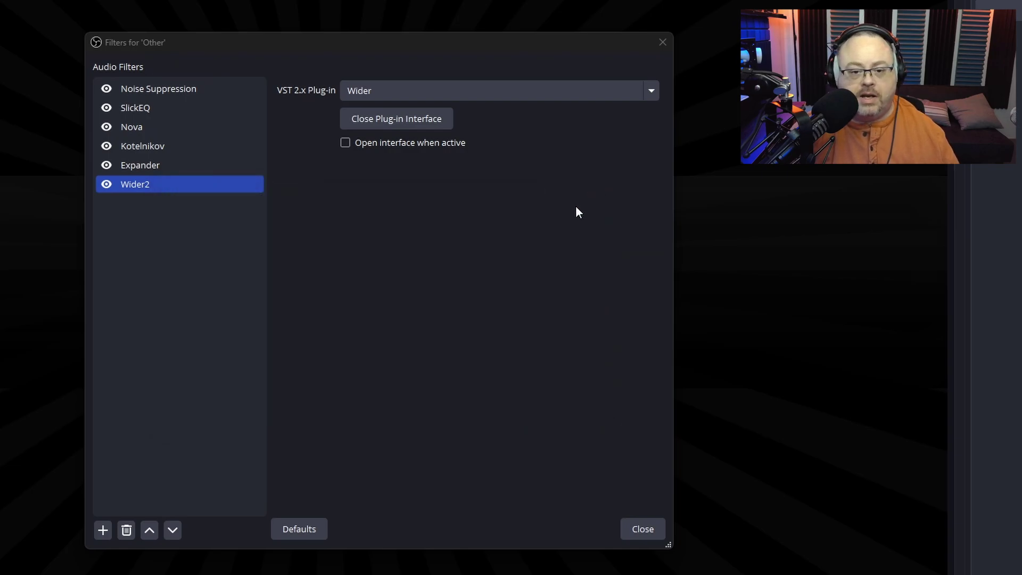
- Compare the microphone sound with all six filters, from Noise Suppression to Wider2, disabled and re-enabled
click(120, 95)
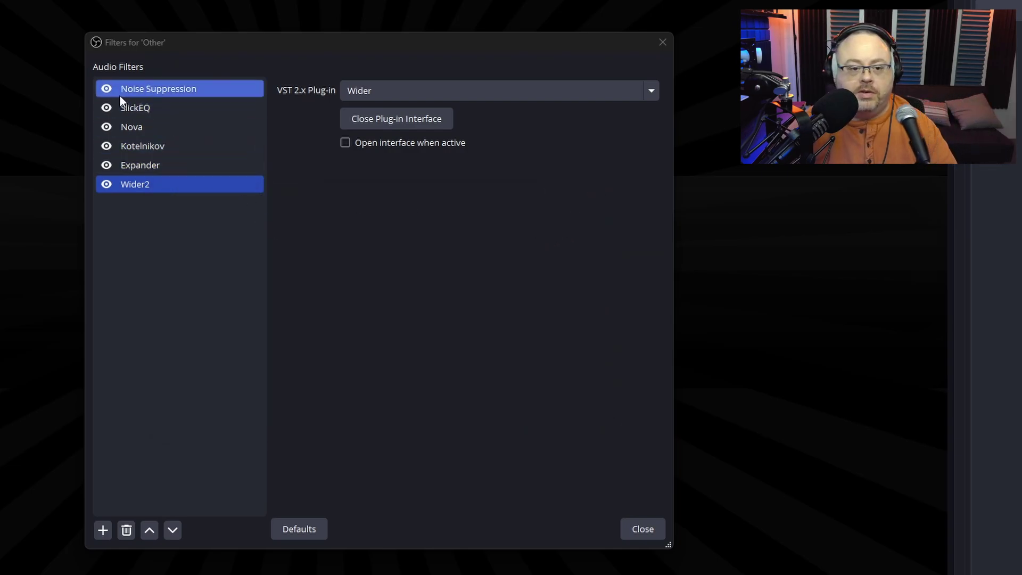
click(102, 90)
click(106, 109)
click(103, 130)
click(107, 128)
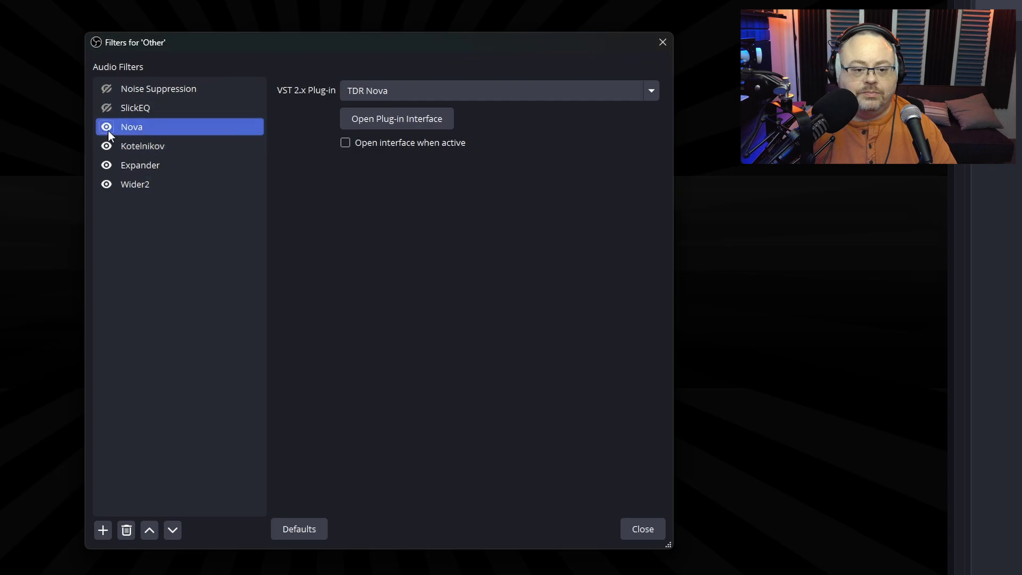
click(107, 146)
click(105, 165)
click(104, 184)
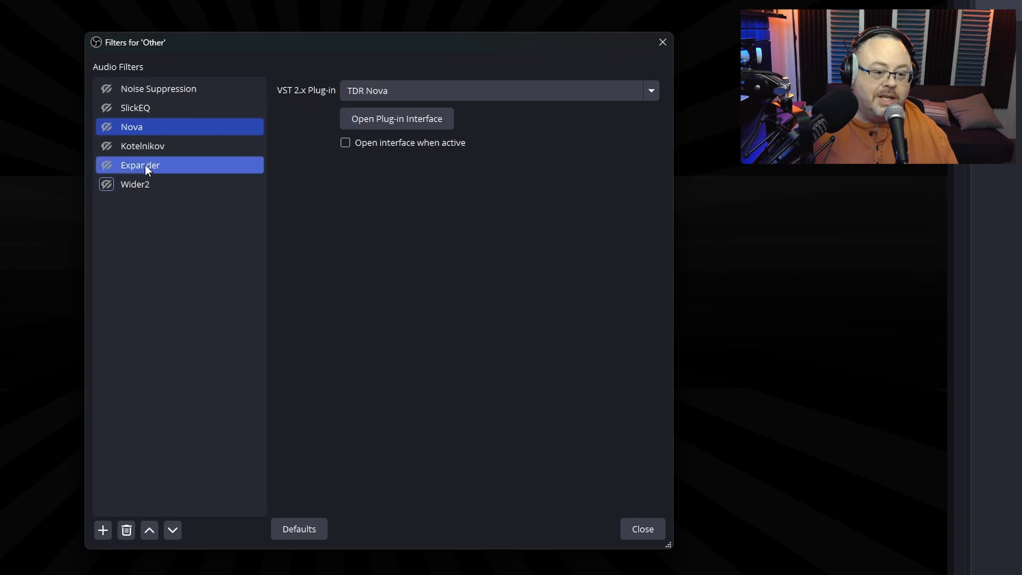
click(105, 89)
click(104, 109)
click(106, 127)
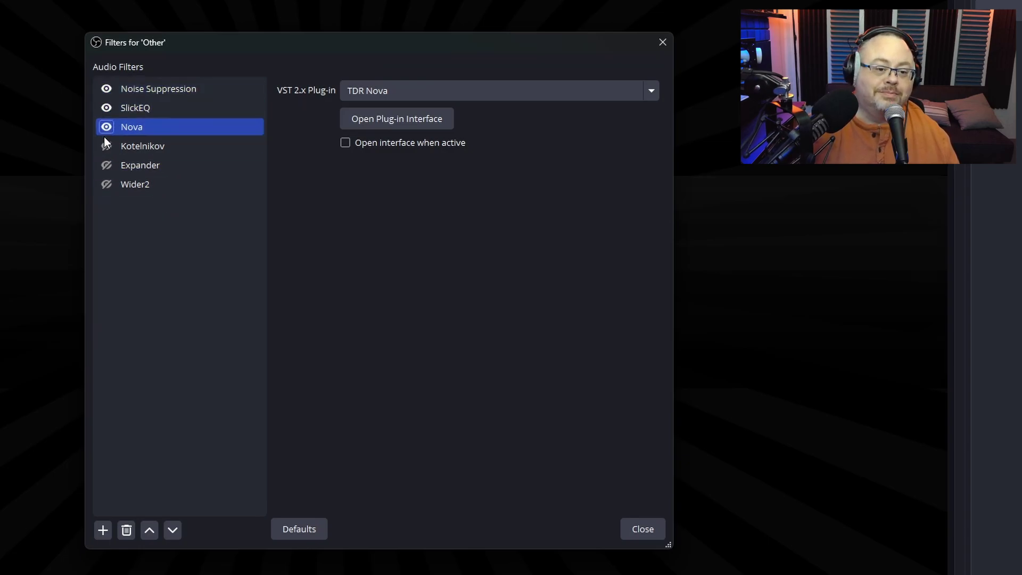
click(107, 146)
click(106, 165)
click(107, 185)
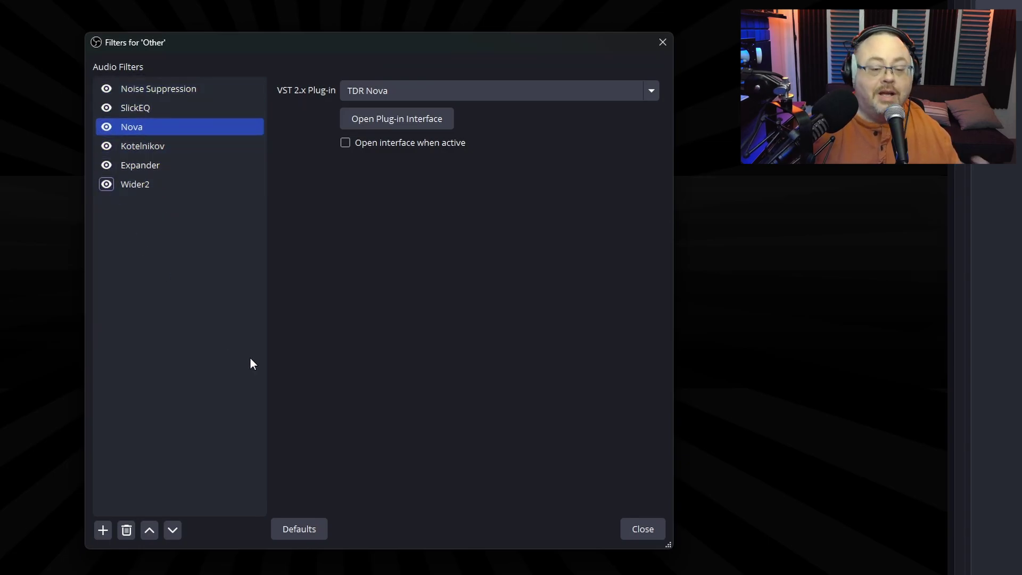